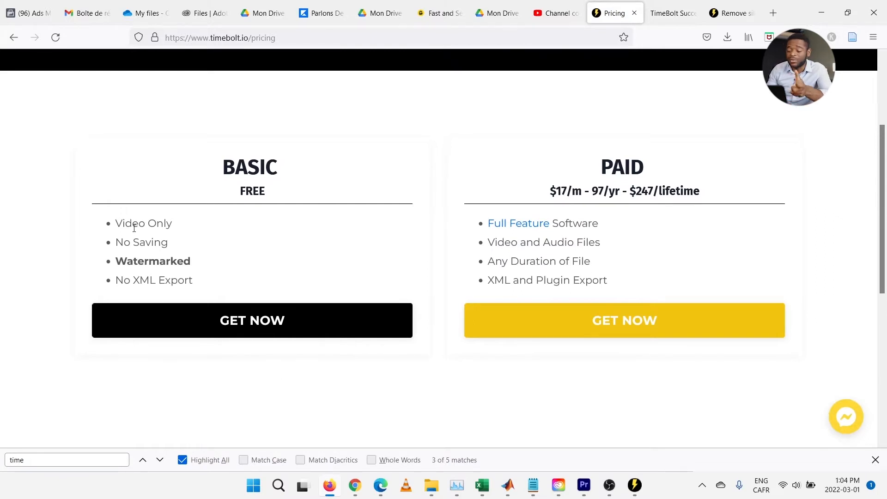
Step: Open the order page of the paid TimeBolt plan and review its pricing and payment options
{"action": "left_click", "coordinate": [591, 330]}
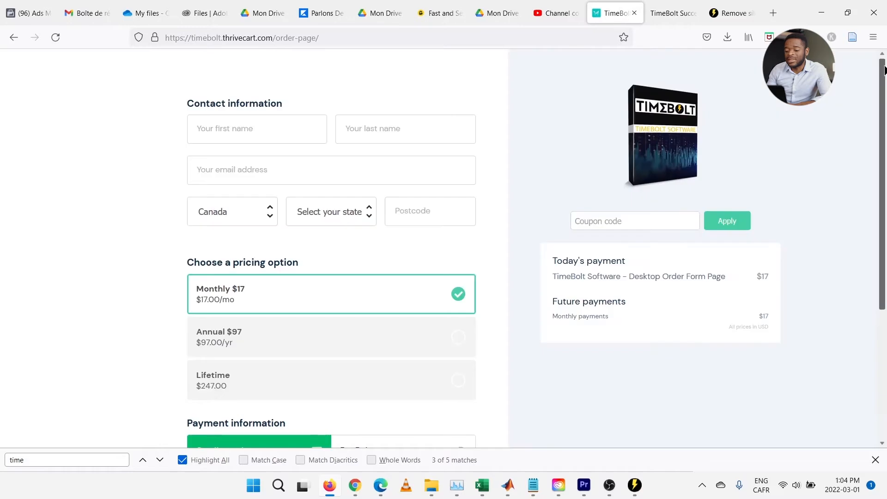
{"action": "left_click_drag", "start_coordinate": [884, 83], "coordinate": [863, 208]}
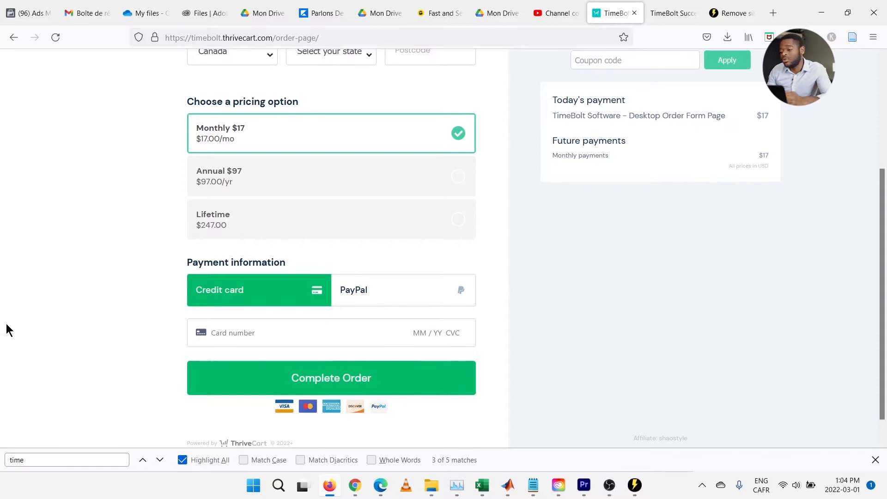
Step: Switch to Premiere Pro and import the FILE0345 video from the Video folder into the Time Bolt Tuto project
{"action": "mouse_move", "coordinate": [584, 488]}
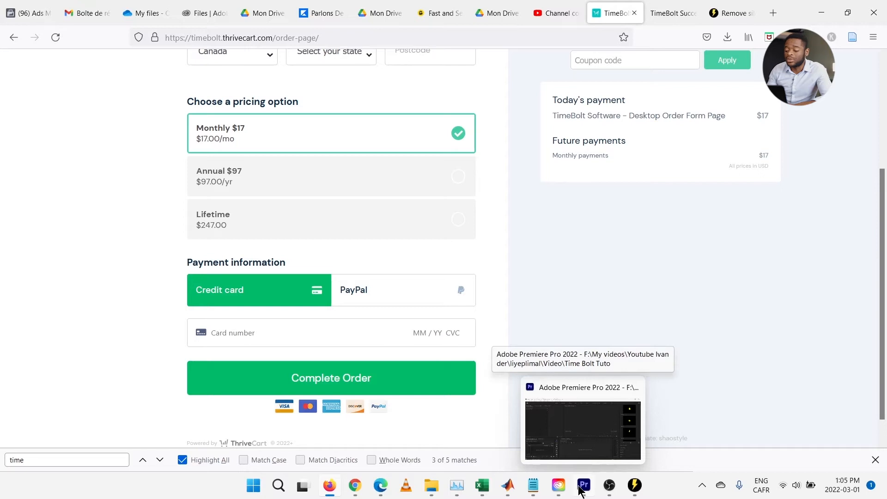
{"action": "left_click", "coordinate": [583, 492]}
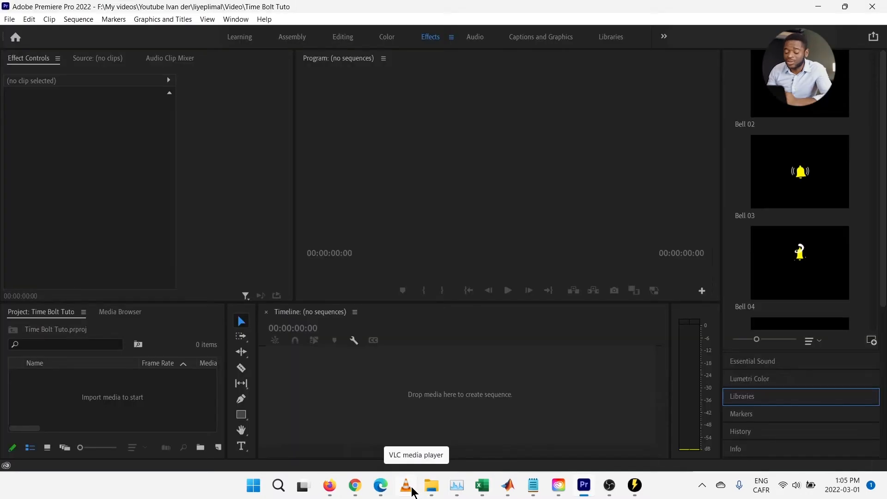
{"action": "mouse_move", "coordinate": [427, 494]}
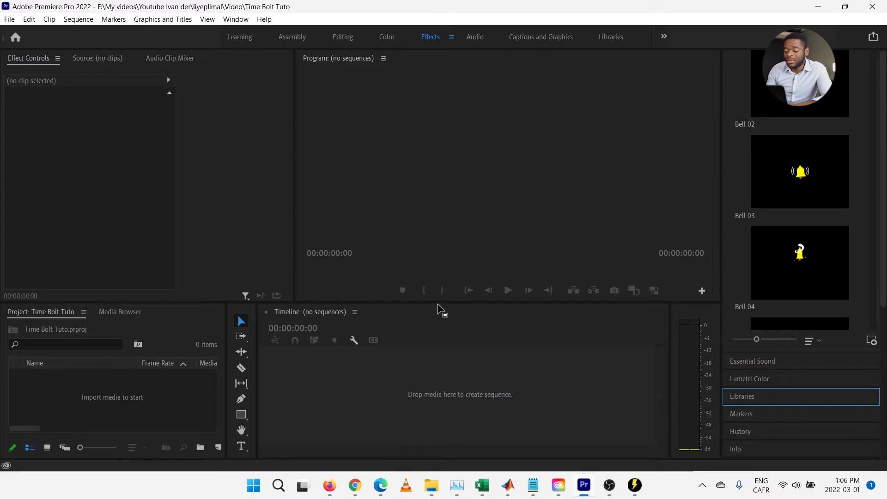
{"action": "left_click", "coordinate": [431, 485]}
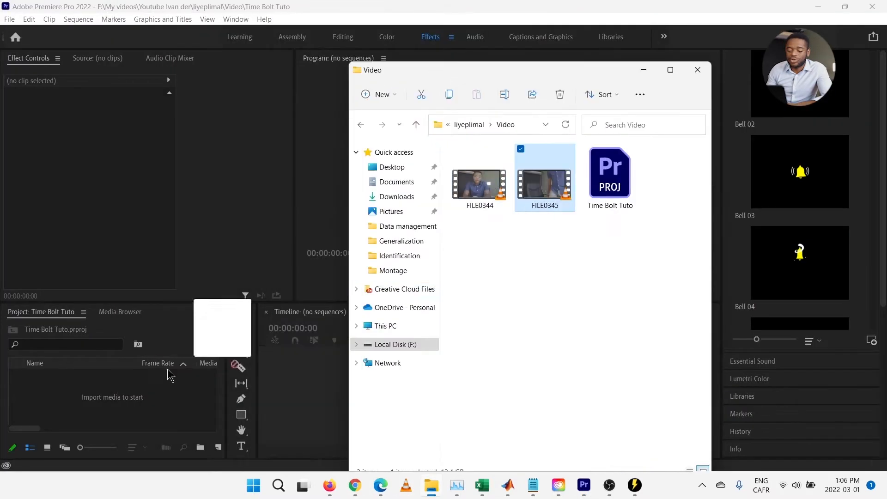
{"action": "left_click_drag", "start_coordinate": [168, 370], "coordinate": [88, 411]}
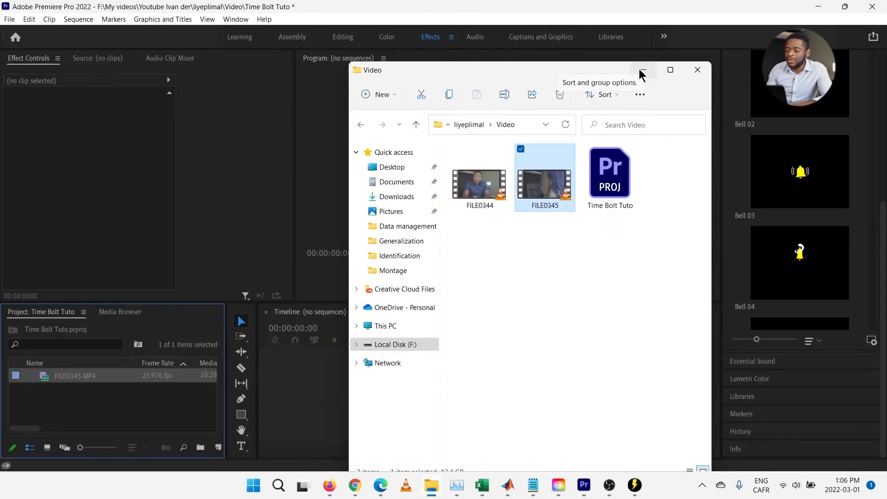
{"action": "left_click", "coordinate": [644, 70]}
Step: Switch to TimeBolt and load the FILE0345 video from the Video folder for silence detection
{"action": "left_click", "coordinate": [635, 485]}
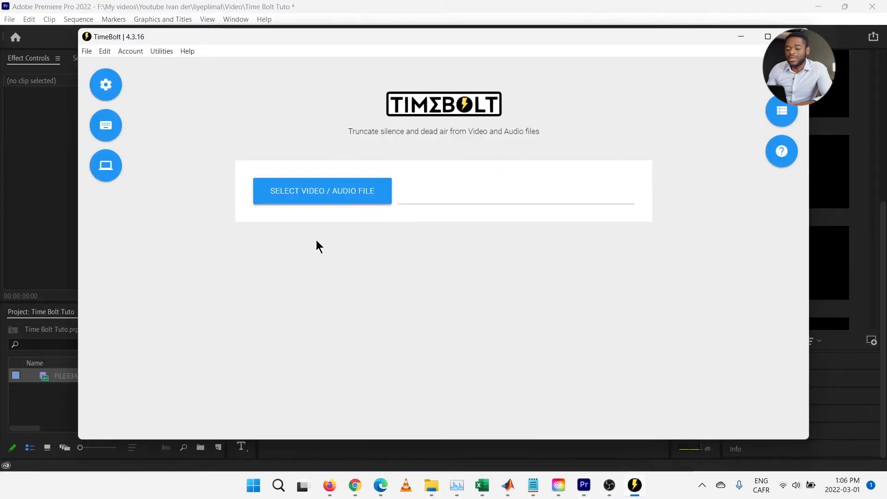
{"action": "left_click", "coordinate": [292, 200]}
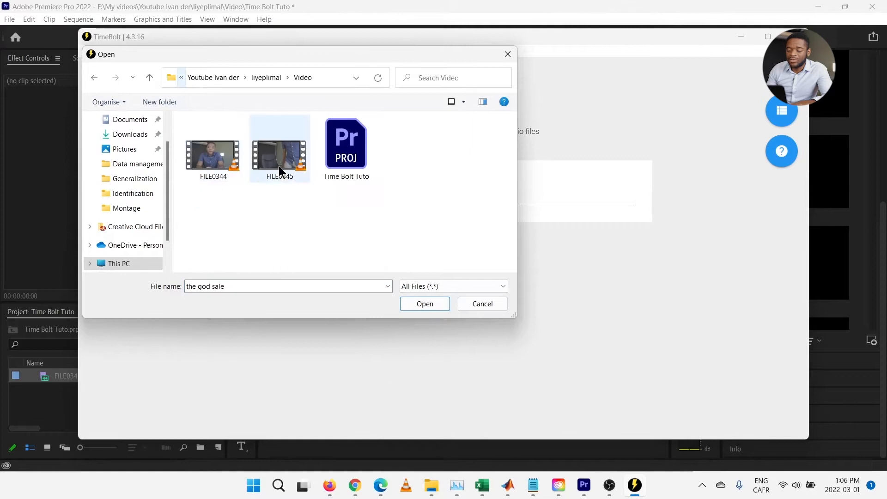
{"action": "left_click", "coordinate": [275, 159]}
{"action": "left_click", "coordinate": [425, 303]}
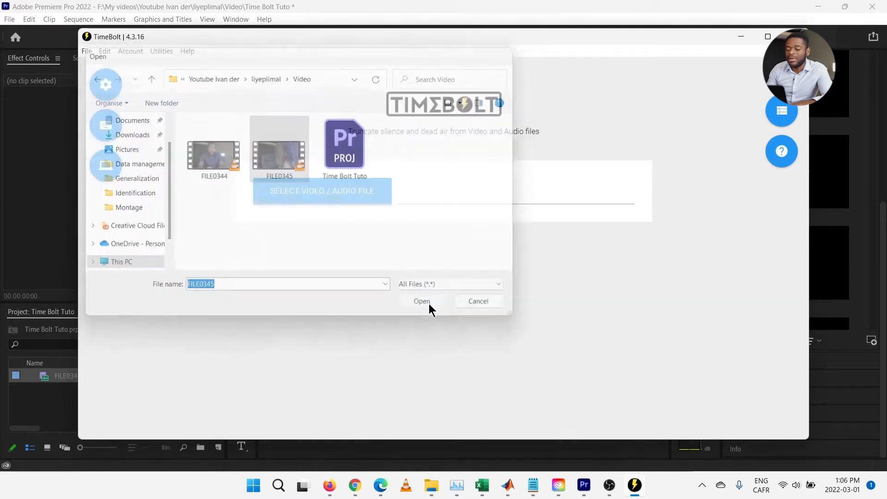
Step: Examine the kept and cut sections in the first minute of the timeline, and read the keyboard shortcuts list
{"action": "scroll", "coordinate": [880, 157], "scroll_direction": "down", "scroll_amount": 1}
{"action": "scroll", "coordinate": [880, 155], "scroll_direction": "down", "scroll_amount": 2}
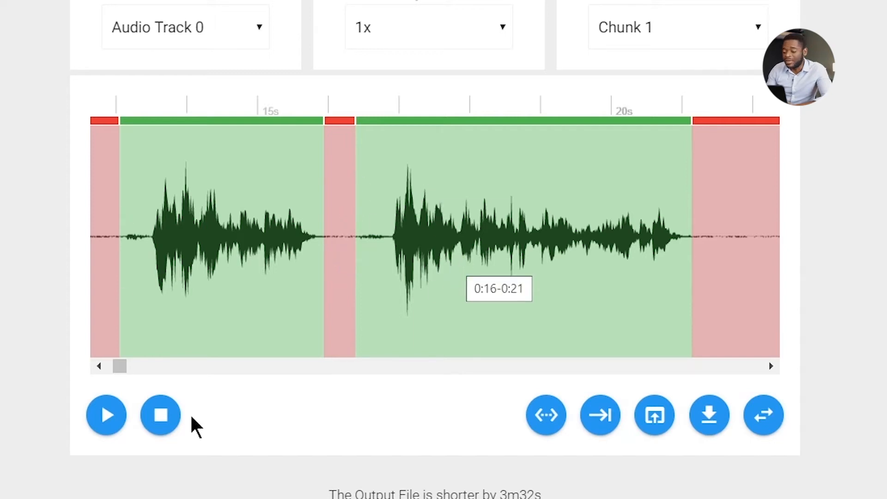
{"action": "left_click", "coordinate": [763, 418]}
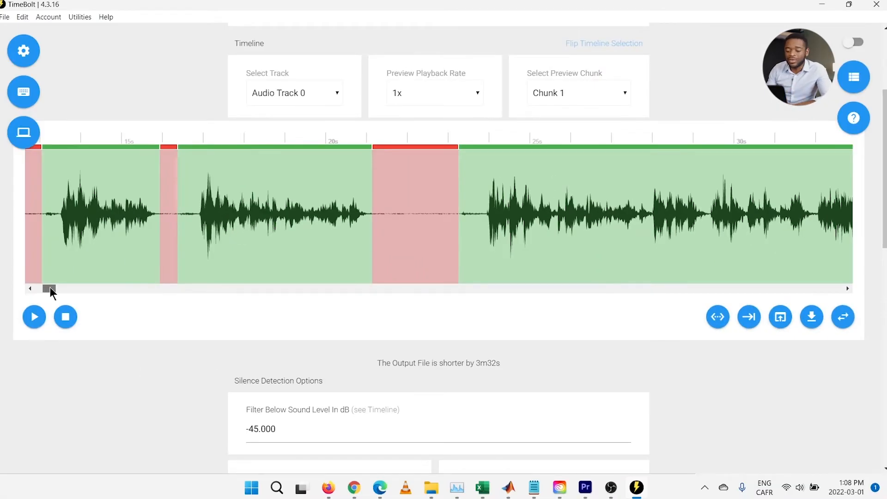
{"action": "left_click_drag", "start_coordinate": [50, 292], "coordinate": [65, 295]}
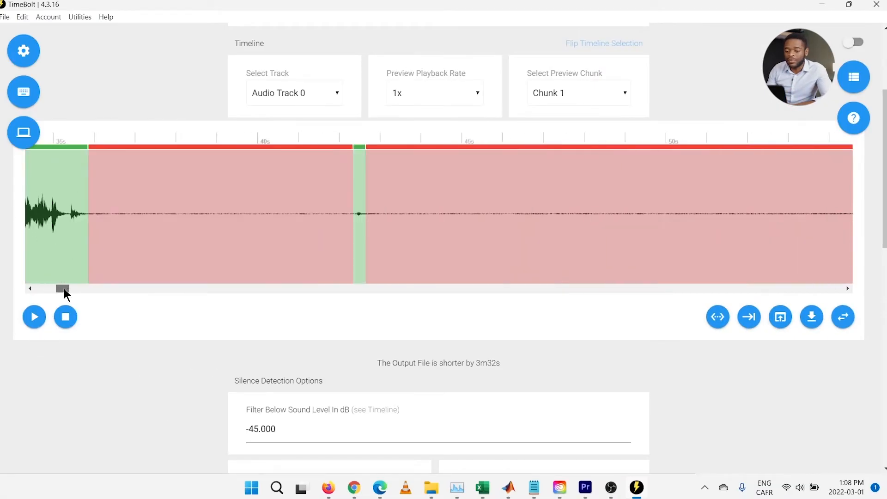
{"action": "left_click", "coordinate": [23, 94]}
{"action": "scroll", "coordinate": [699, 140], "scroll_direction": "down", "scroll_amount": 3}
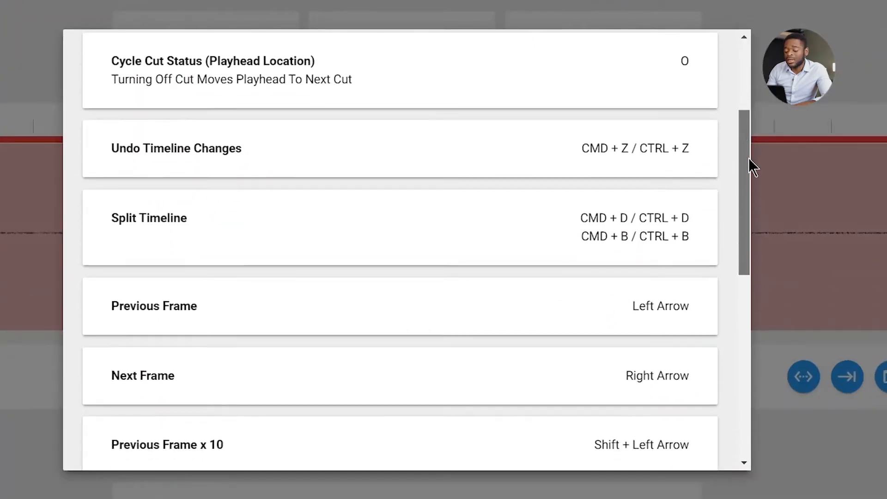
{"action": "left_click_drag", "start_coordinate": [750, 160], "coordinate": [731, 313]}
{"action": "scroll", "coordinate": [724, 317], "scroll_direction": "down", "scroll_amount": 1}
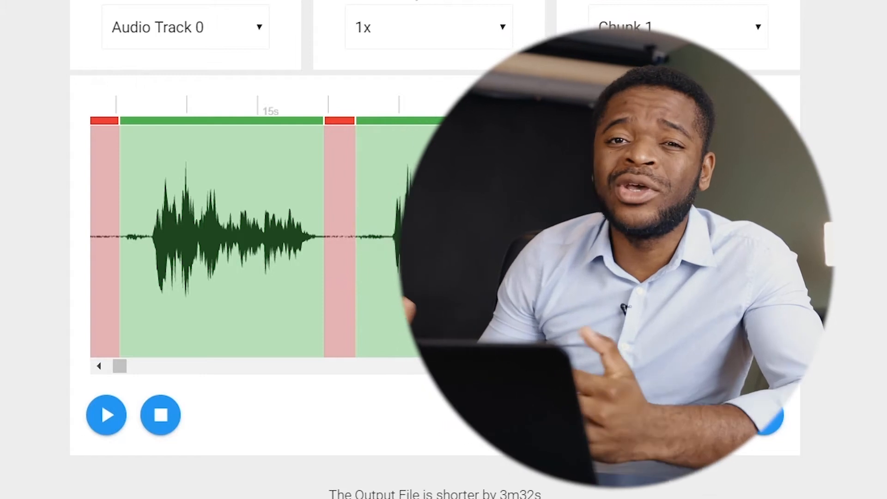
Step: Look again at the cuts past the 35-second mark and read the shortcuts down to the JKL actions
{"action": "left_click", "coordinate": [766, 426]}
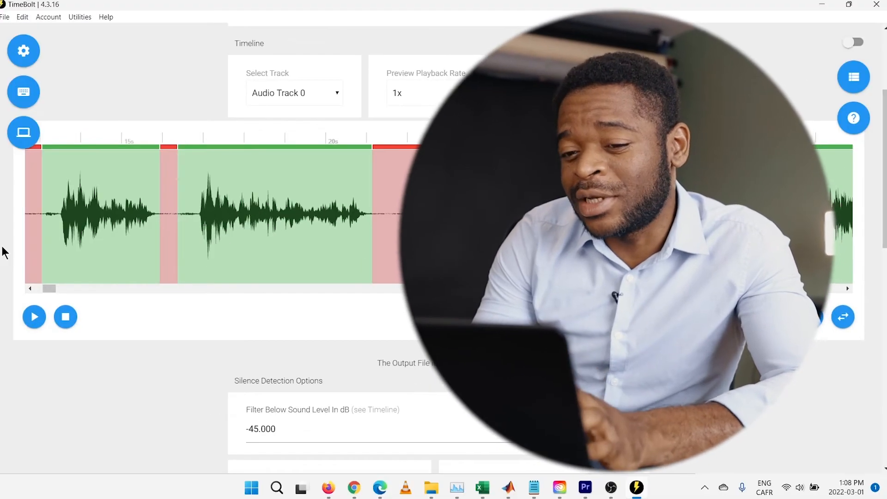
{"action": "left_click_drag", "start_coordinate": [50, 288], "coordinate": [63, 289]}
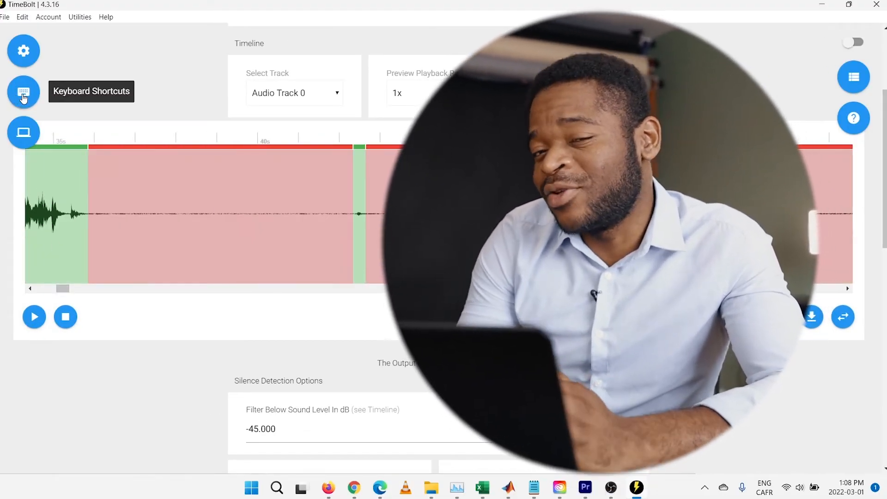
{"action": "left_click", "coordinate": [24, 105]}
{"action": "scroll", "coordinate": [446, 224], "scroll_direction": "down", "scroll_amount": 10}
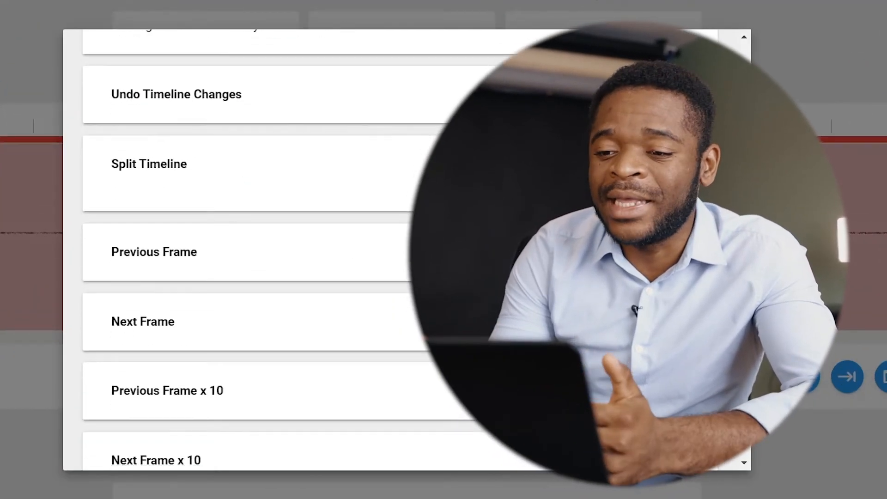
{"action": "scroll", "coordinate": [277, 249], "scroll_direction": "up", "scroll_amount": 2}
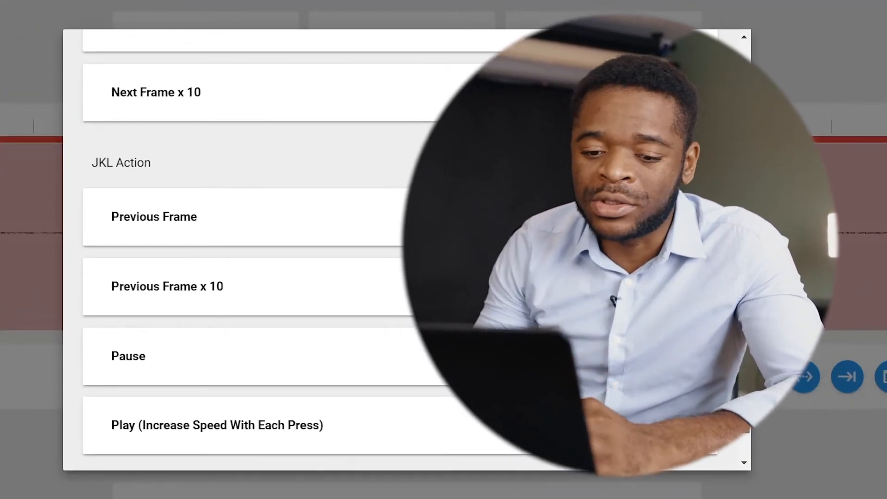
{"action": "scroll", "coordinate": [277, 250], "scroll_direction": "down", "scroll_amount": 1}
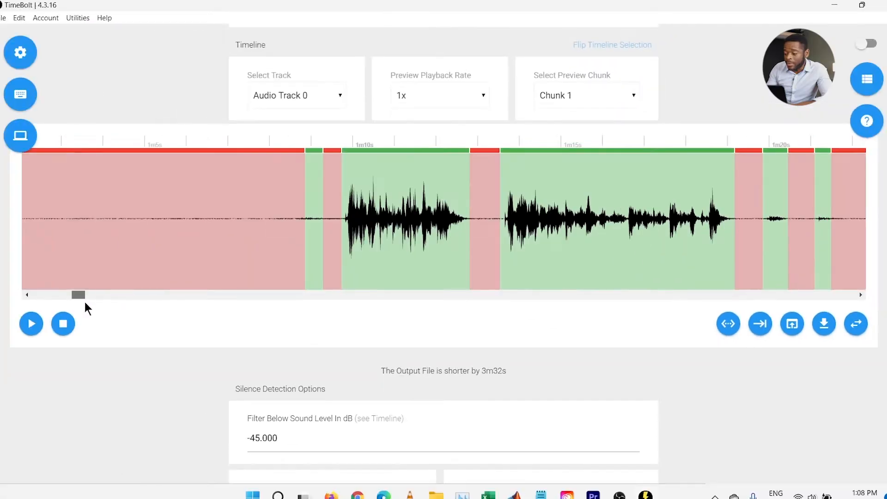
Step: Examine the short kept segments around 1m20s in the timeline and compare them with the silence detection options
{"action": "left_click_drag", "start_coordinate": [84, 302], "coordinate": [91, 303]}
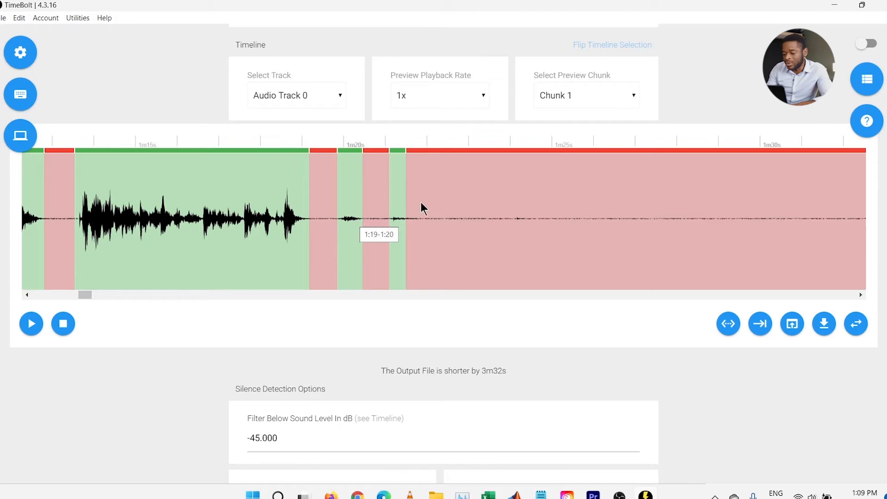
{"action": "scroll", "coordinate": [878, 184], "scroll_direction": "down", "scroll_amount": 4}
{"action": "scroll", "coordinate": [882, 219], "scroll_direction": "down", "scroll_amount": 1}
{"action": "scroll", "coordinate": [882, 208], "scroll_direction": "up", "scroll_amount": 2}
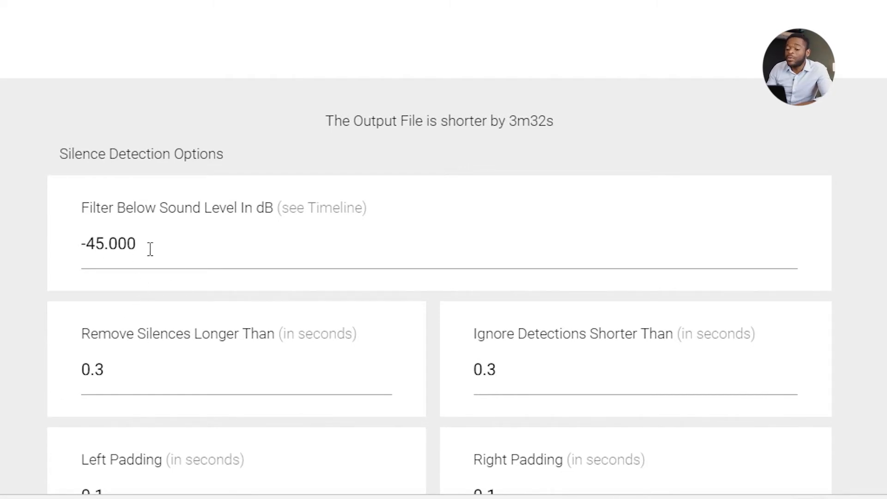
{"action": "scroll", "coordinate": [272, 213], "scroll_direction": "up", "scroll_amount": 5}
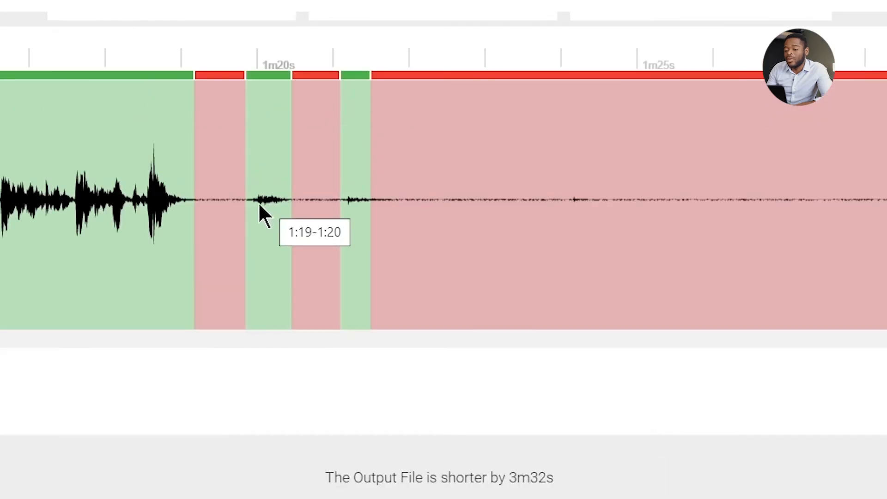
Step: Set the sound level filter to -40 dB and update the silence detection
{"action": "left_click", "coordinate": [213, 89]}
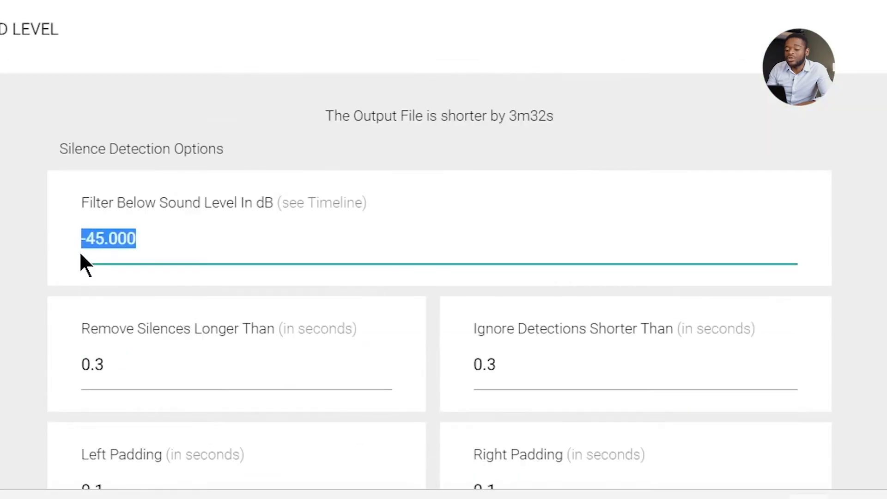
{"action": "mouse_move", "coordinate": [80, 252]}
{"action": "left_mouse_down"}
{"action": "mouse_move", "coordinate": [98, 257]}
{"action": "mouse_move", "coordinate": [83, 255]}
{"action": "left_mouse_up"}
{"action": "key", "text": "BackSpace"}
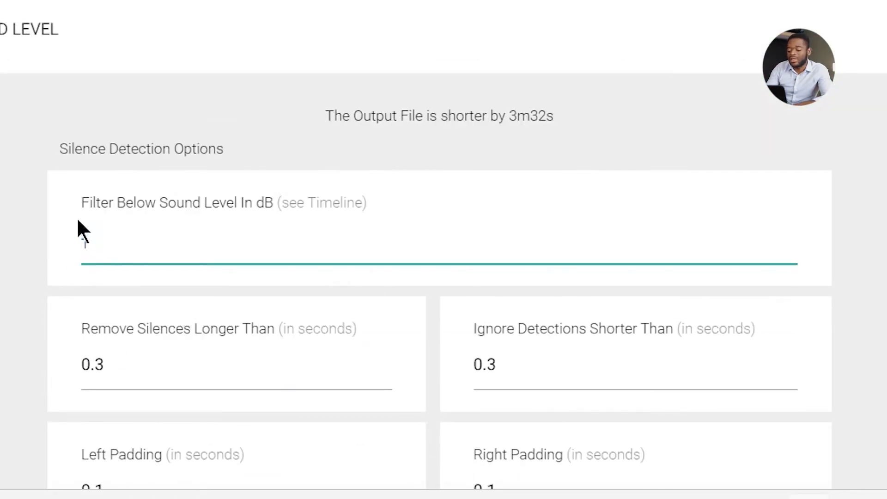
{"action": "type", "text": "-40"}
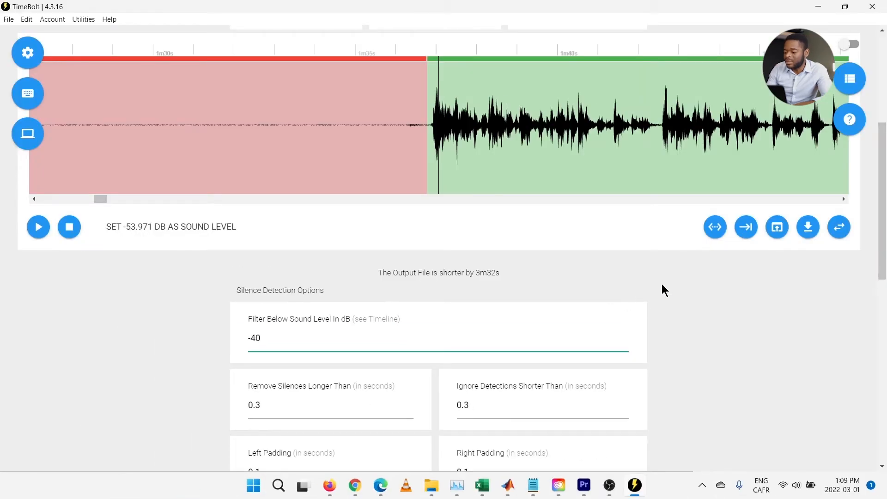
{"action": "scroll", "coordinate": [666, 291], "scroll_direction": "down", "scroll_amount": 3}
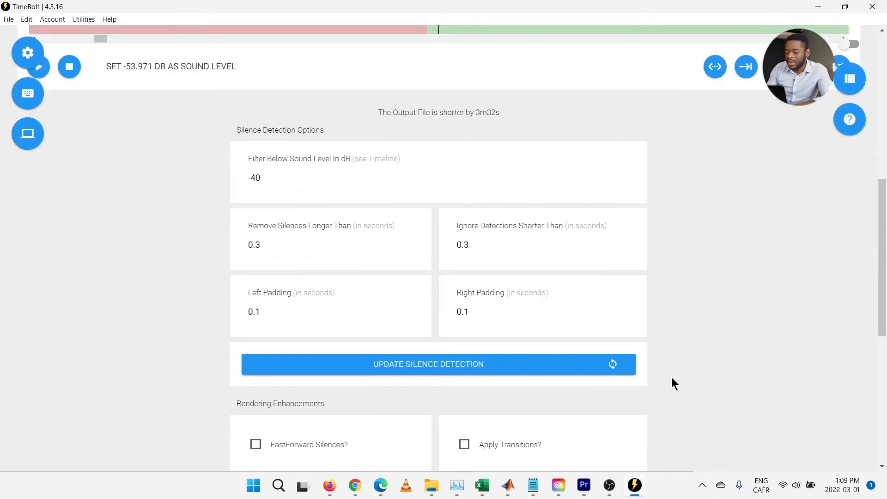
{"action": "left_click", "coordinate": [522, 365]}
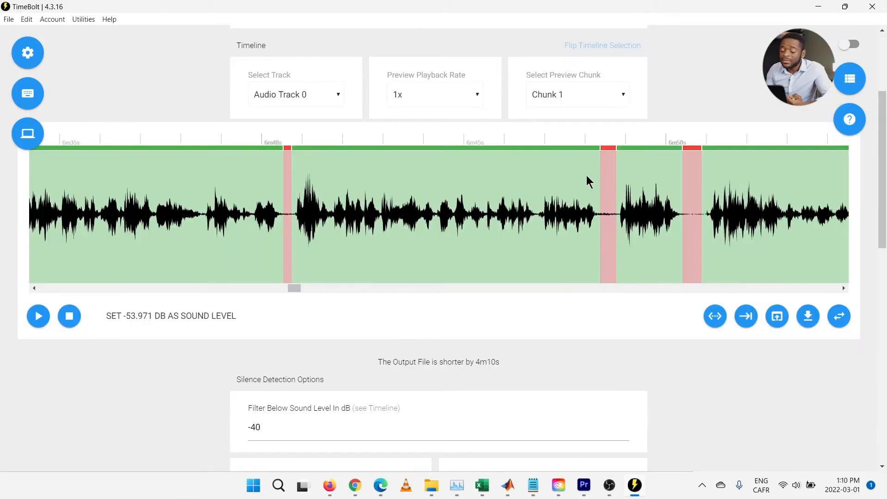
Step: Review the recalculated cuts from the start of the timeline, the duration and padding options, and the rendering enhancements
{"action": "left_click_drag", "start_coordinate": [298, 287], "coordinate": [41, 289]}
{"action": "scroll", "coordinate": [812, 283], "scroll_direction": "down", "scroll_amount": 4}
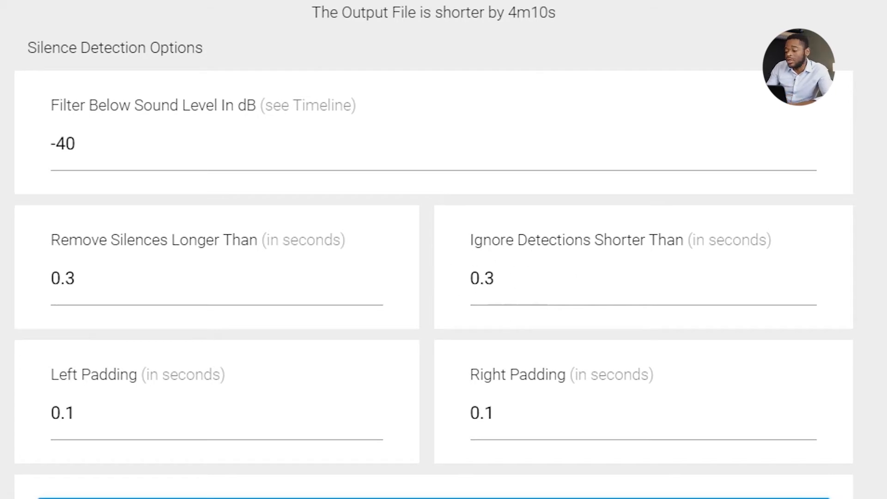
{"action": "scroll", "coordinate": [434, 249], "scroll_direction": "down", "scroll_amount": 4}
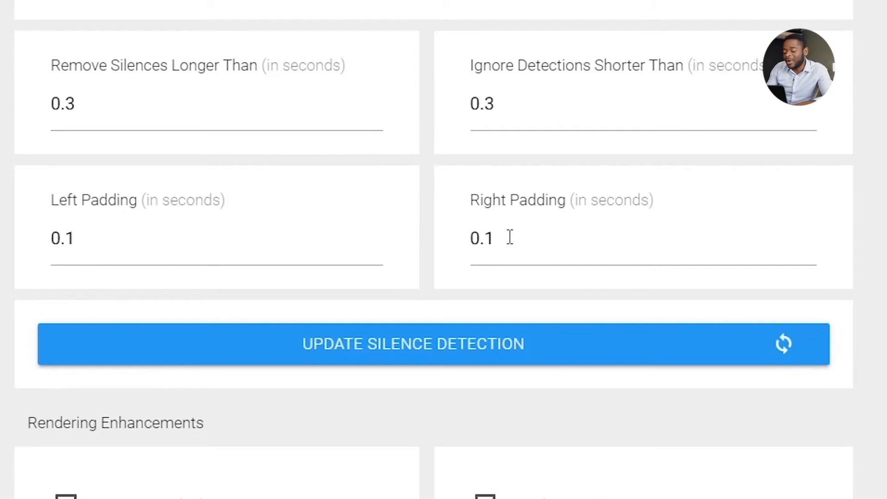
{"action": "scroll", "coordinate": [443, 249], "scroll_direction": "up", "scroll_amount": 6}
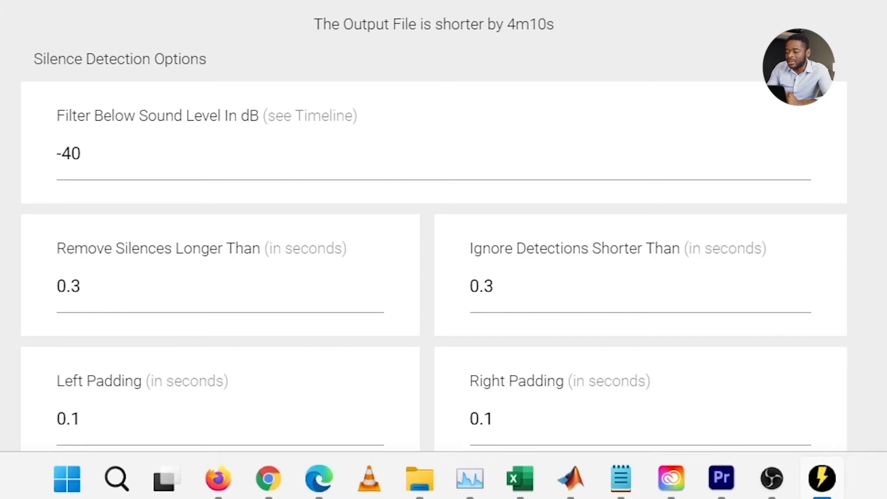
{"action": "scroll", "coordinate": [434, 231], "scroll_direction": "down", "scroll_amount": 2}
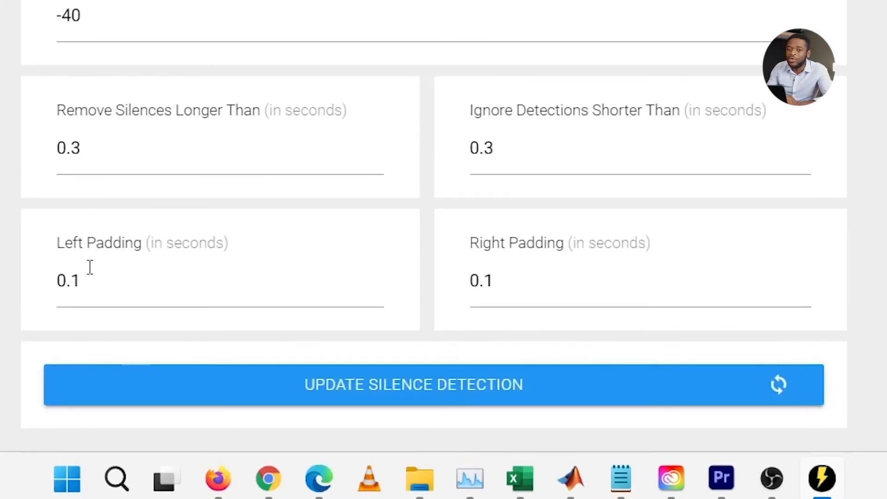
{"action": "scroll", "coordinate": [90, 267], "scroll_direction": "down", "scroll_amount": 5}
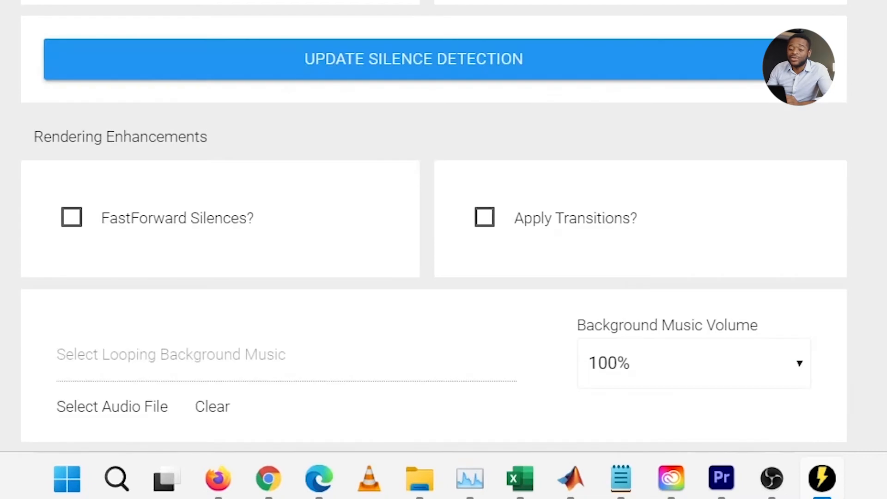
{"action": "scroll", "coordinate": [434, 229], "scroll_direction": "up", "scroll_amount": 3}
{"action": "left_click", "coordinate": [678, 217]}
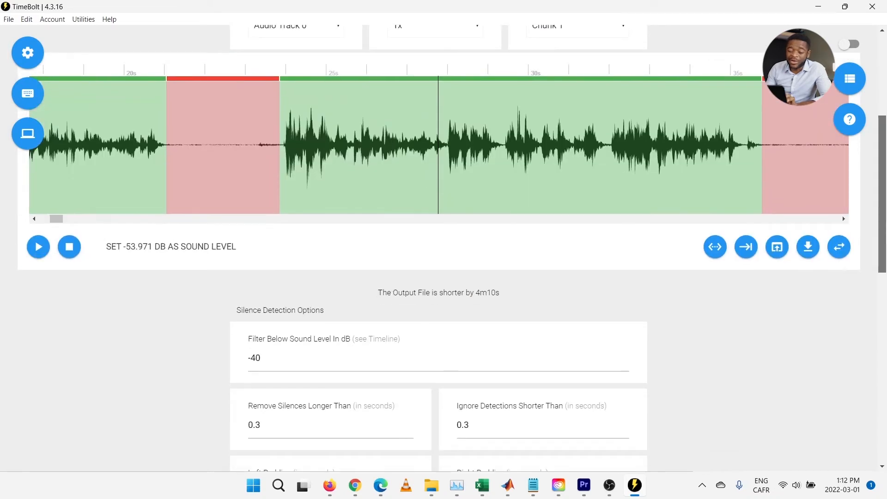
{"action": "scroll", "coordinate": [842, 216], "scroll_direction": "down", "scroll_amount": 1}
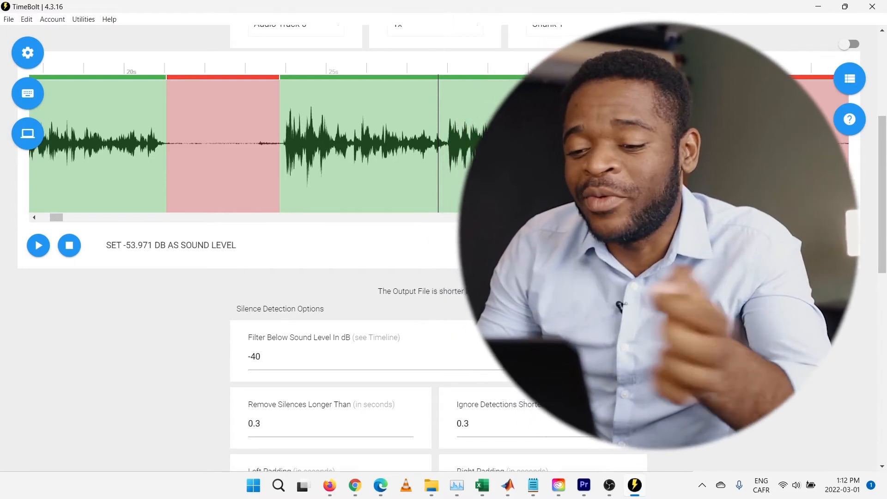
Step: Save the timeline cuts of FILE0345.MP4 to a JSON file
{"action": "left_click_drag", "start_coordinate": [877, 174], "coordinate": [858, 367]}
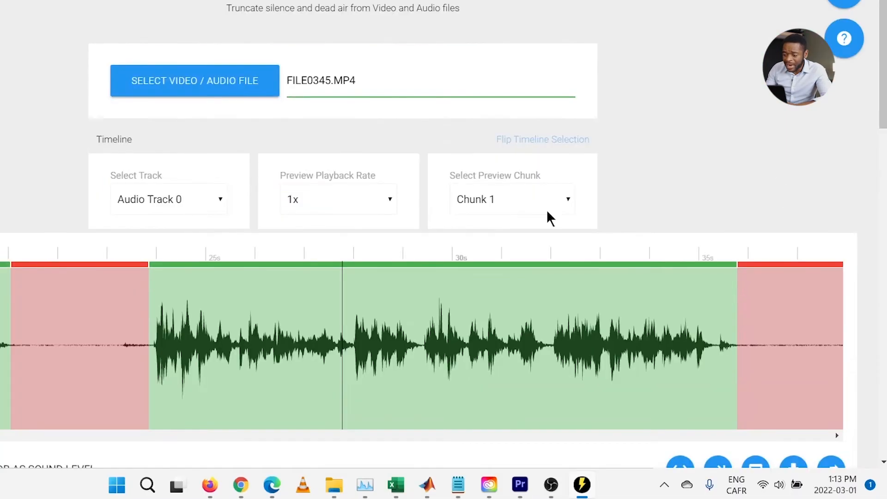
{"action": "scroll", "coordinate": [550, 217], "scroll_direction": "down", "scroll_amount": 8}
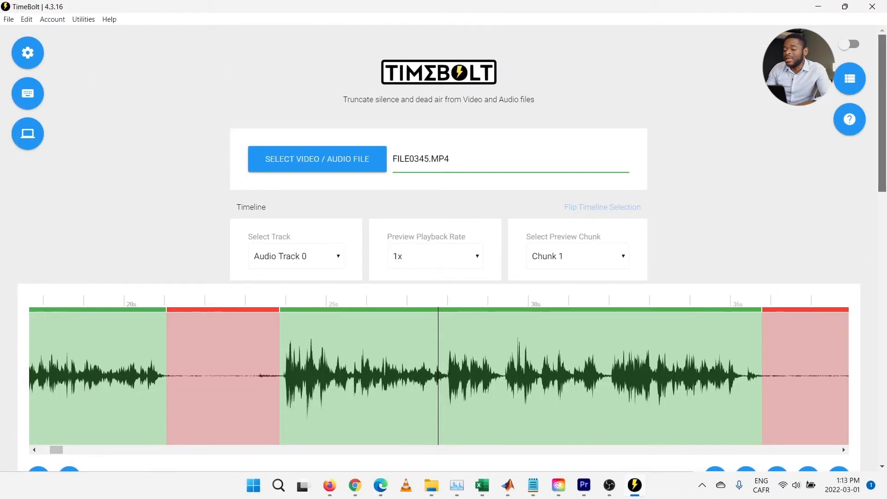
{"action": "scroll", "coordinate": [841, 447], "scroll_direction": "down", "scroll_amount": 4}
{"action": "scroll", "coordinate": [842, 447], "scroll_direction": "down", "scroll_amount": 1}
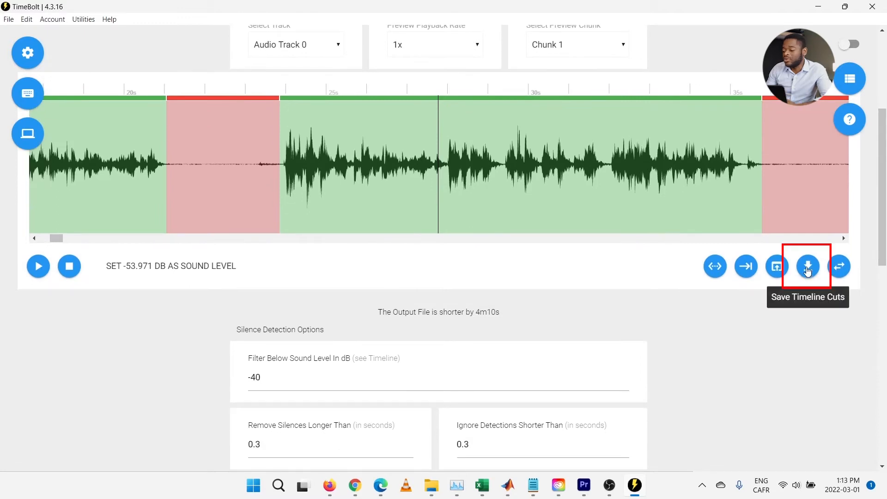
{"action": "left_click", "coordinate": [807, 271]}
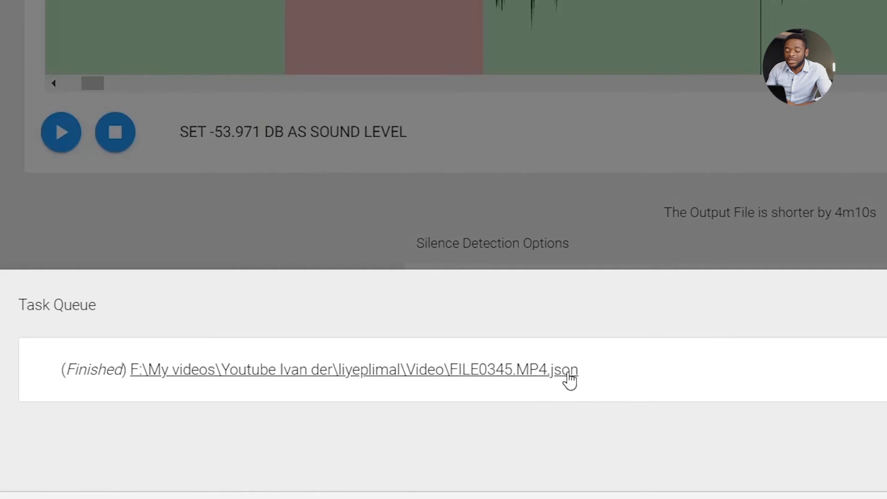
{"action": "mouse_move", "coordinate": [747, 498]}
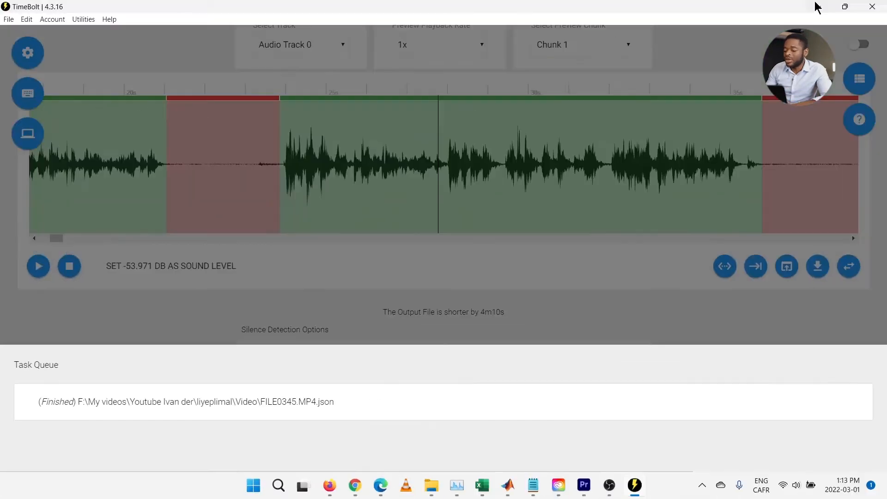
Step: Switch to Premiere Pro and create a new sequence from the FILE0345.MP4 clip
{"action": "left_click", "coordinate": [817, 6]}
{"action": "mouse_move", "coordinate": [586, 486]}
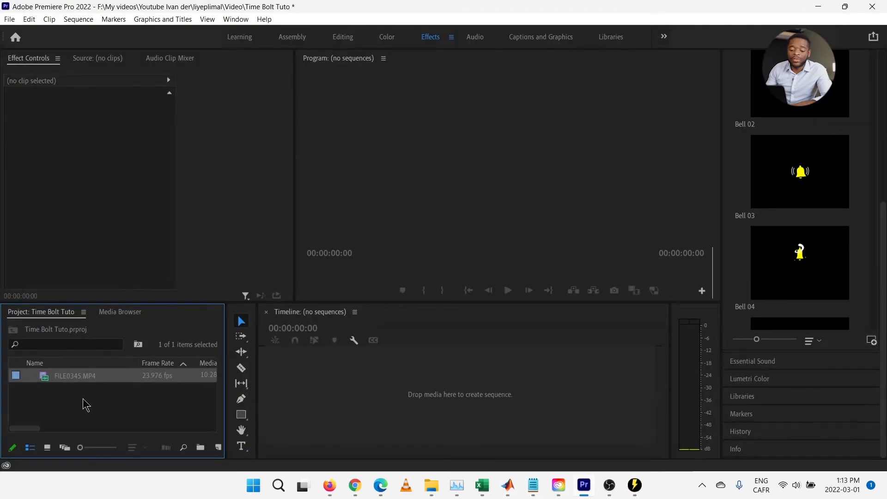
{"action": "right_click", "coordinate": [73, 384]}
{"action": "left_click", "coordinate": [121, 304]}
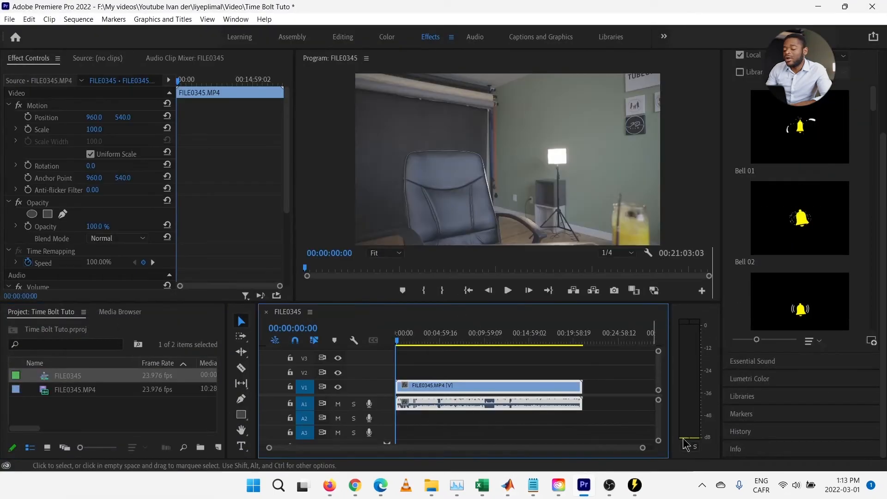
Step: Shift the FILE0345.MP4 clip away from the start of the sequence and delete the gap left in front of it
{"action": "left_click_drag", "start_coordinate": [643, 447], "coordinate": [455, 453]}
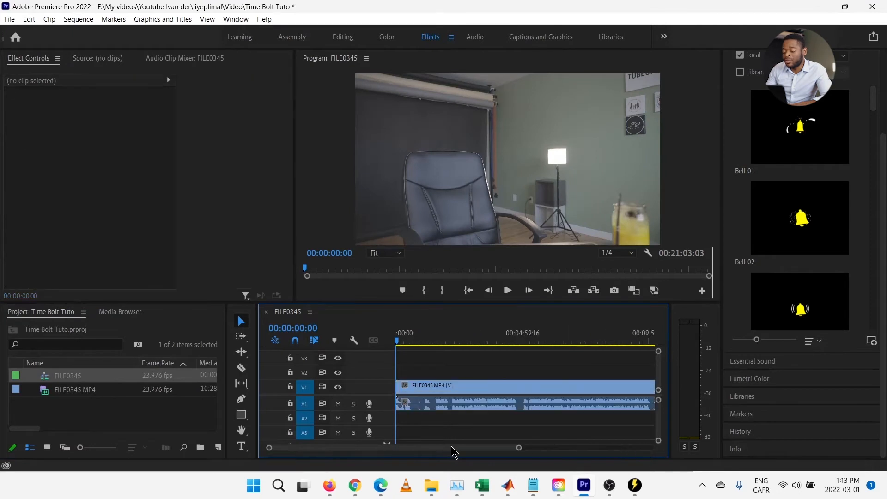
{"action": "left_click_drag", "start_coordinate": [415, 387], "coordinate": [444, 387]}
{"action": "left_click", "coordinate": [410, 391]}
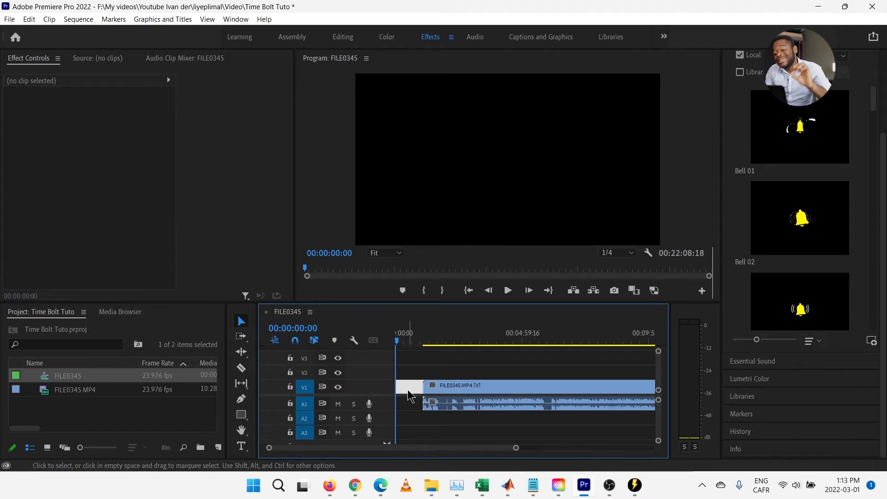
{"action": "key", "text": "Delete"}
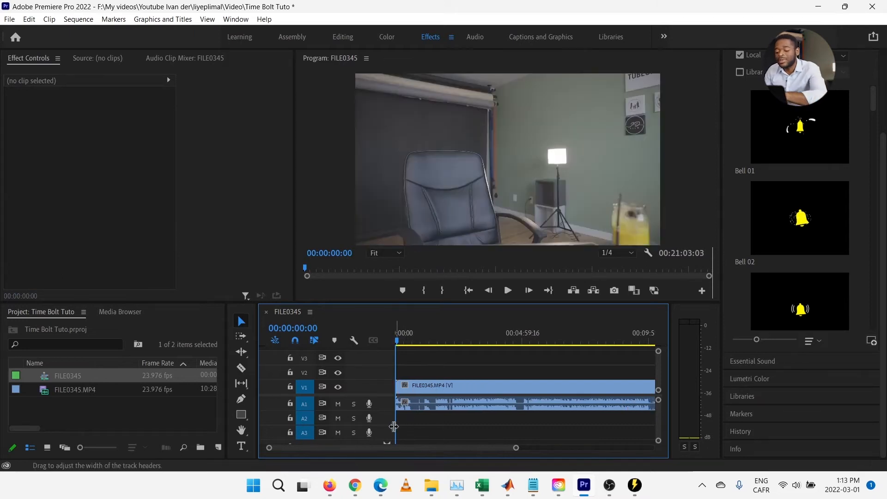
Step: Apply FILE0345.MP4.json to the FILE0345.MP4 clip in the sequence with the TimeBolt Extension
{"action": "left_click", "coordinate": [410, 385]}
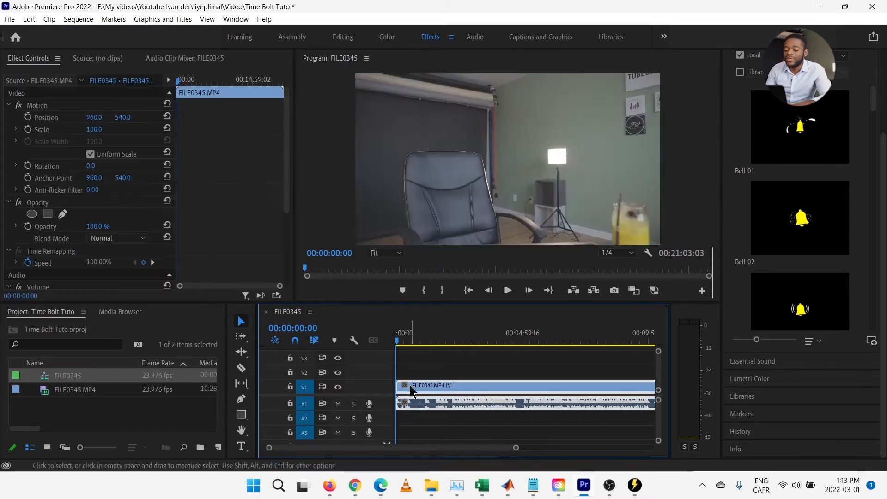
{"action": "left_click", "coordinate": [229, 20]}
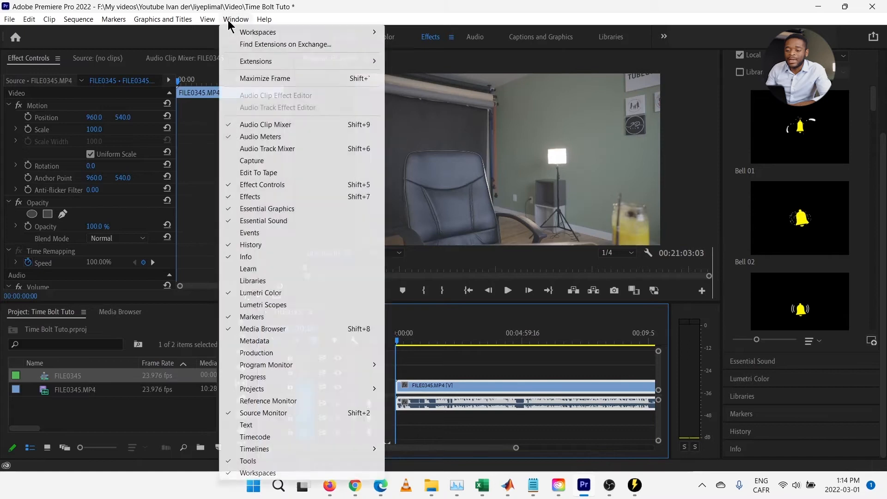
{"action": "mouse_move", "coordinate": [265, 65]}
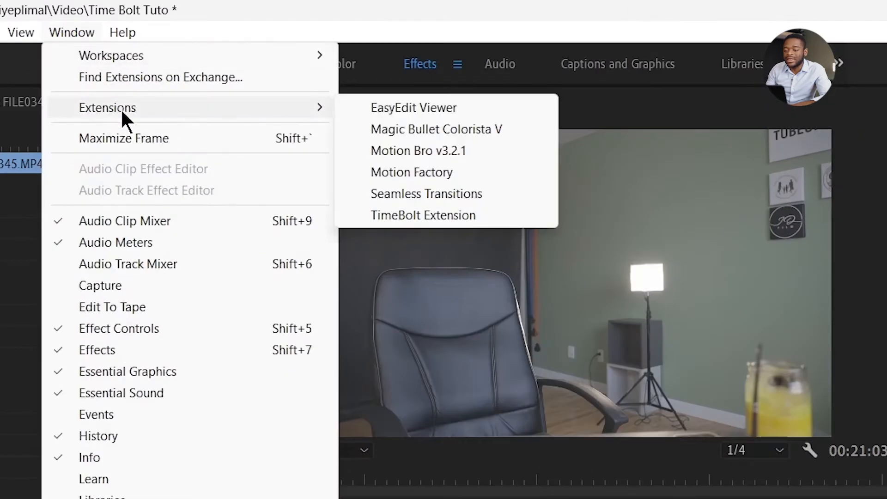
{"action": "left_click", "coordinate": [401, 213]}
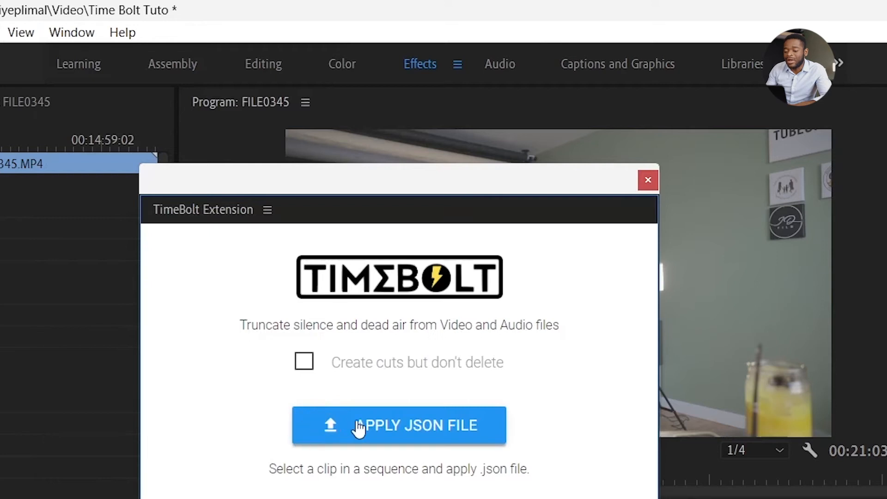
{"action": "left_click", "coordinate": [359, 427]}
{"action": "left_click", "coordinate": [646, 190]}
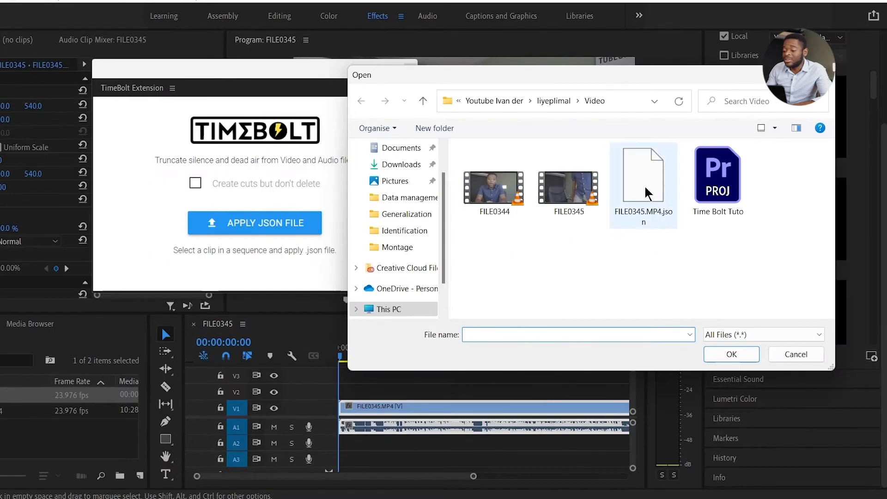
{"action": "left_click", "coordinate": [730, 355]}
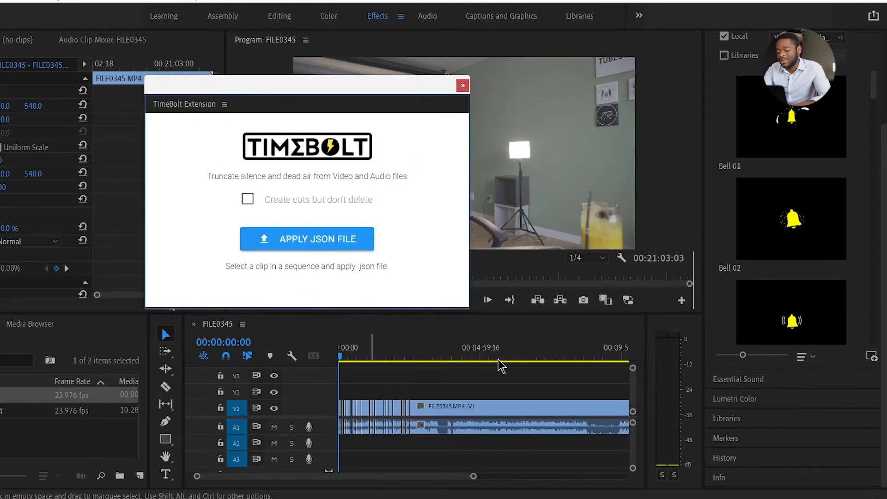
Step: Widen the timeline panel across the space of the tools and project panels to show the cut clips
{"action": "left_click_drag", "start_coordinate": [473, 476], "coordinate": [496, 477]}
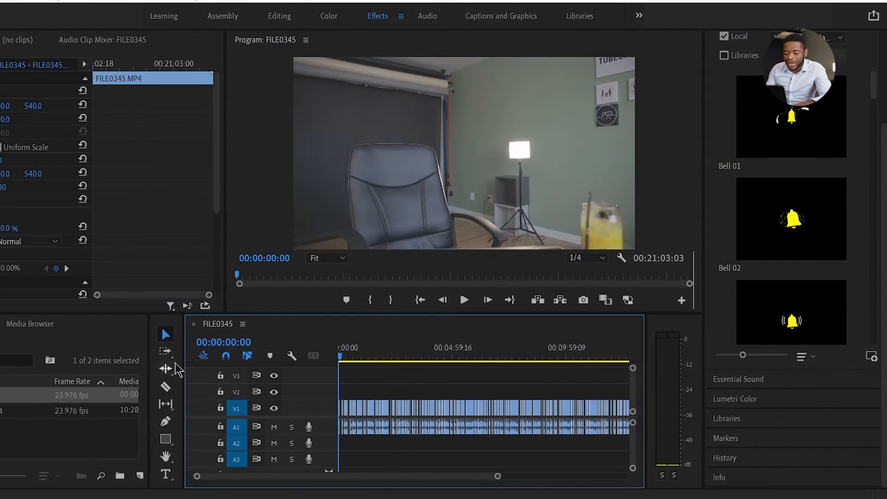
{"action": "left_click_drag", "start_coordinate": [185, 368], "coordinate": [7, 368]}
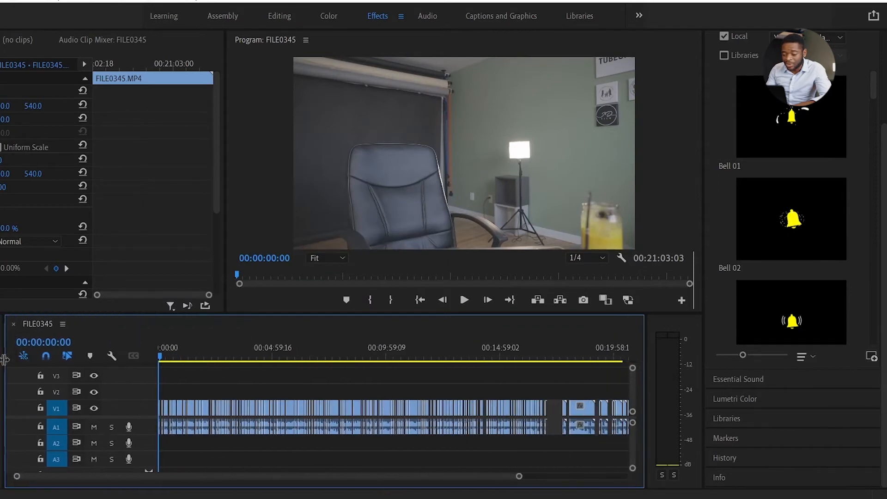
{"action": "left_click_drag", "start_coordinate": [518, 477], "coordinate": [507, 479]}
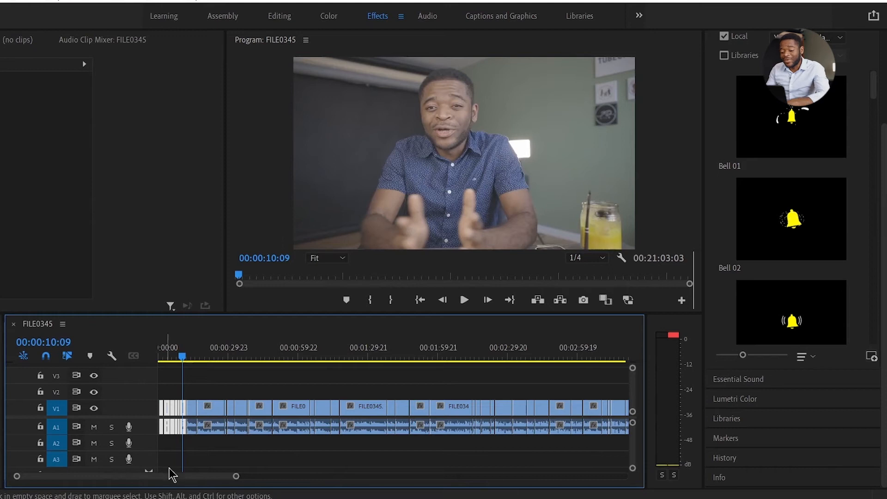
Step: Play the opening of the sequence, delete the unneeded clips up to about 00:00:29 and close the gap
{"action": "key", "text": "Delete"}
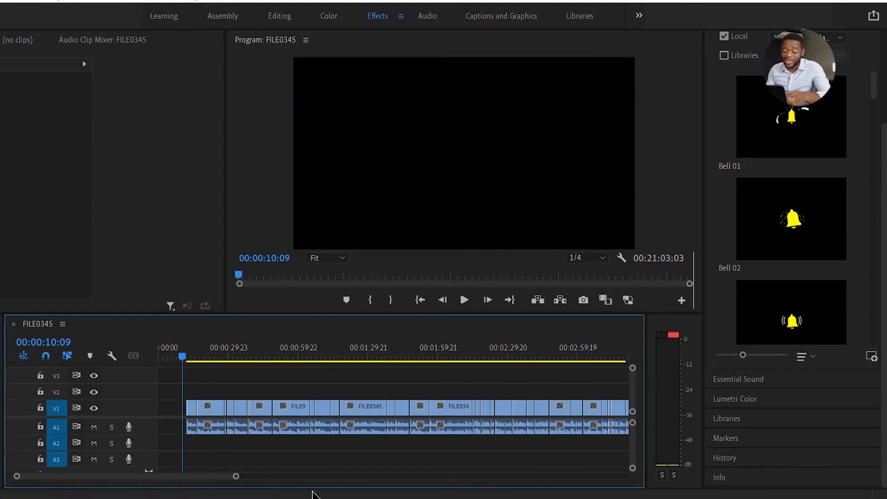
{"action": "key", "text": "space"}
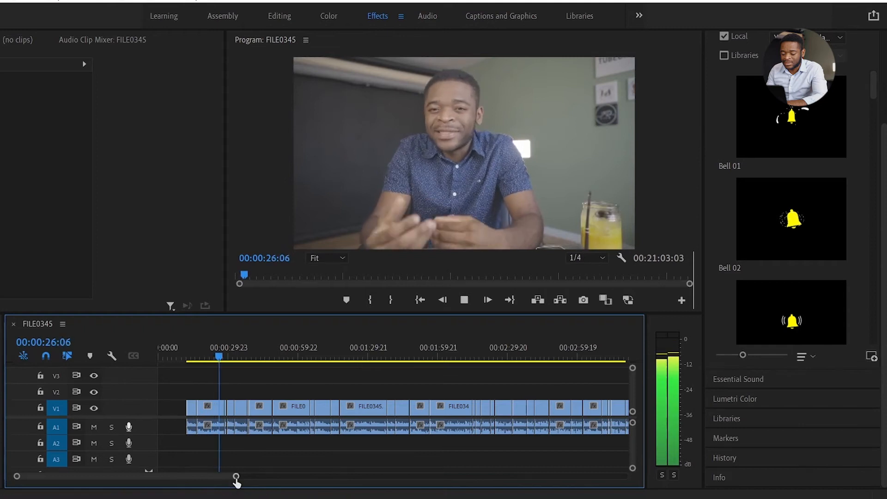
{"action": "left_click_drag", "start_coordinate": [235, 476], "coordinate": [224, 478]}
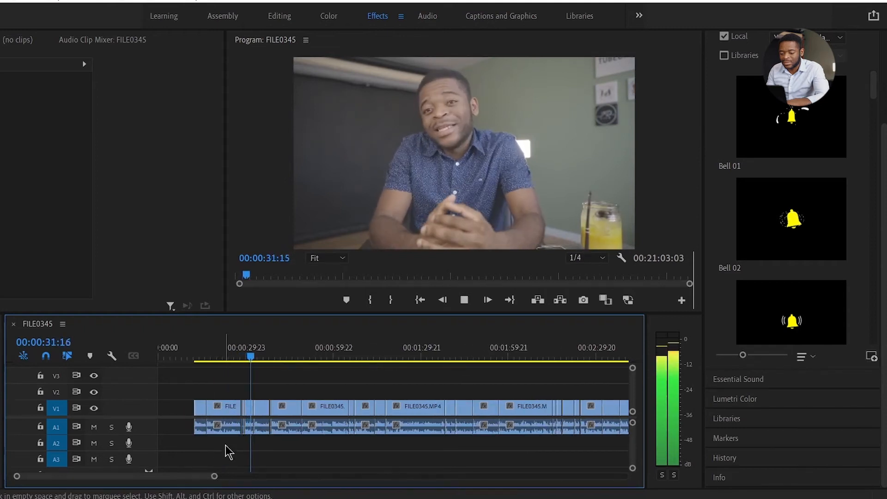
{"action": "key", "text": "space"}
{"action": "left_click_drag", "start_coordinate": [240, 390], "coordinate": [178, 445]}
{"action": "key", "text": "Delete"}
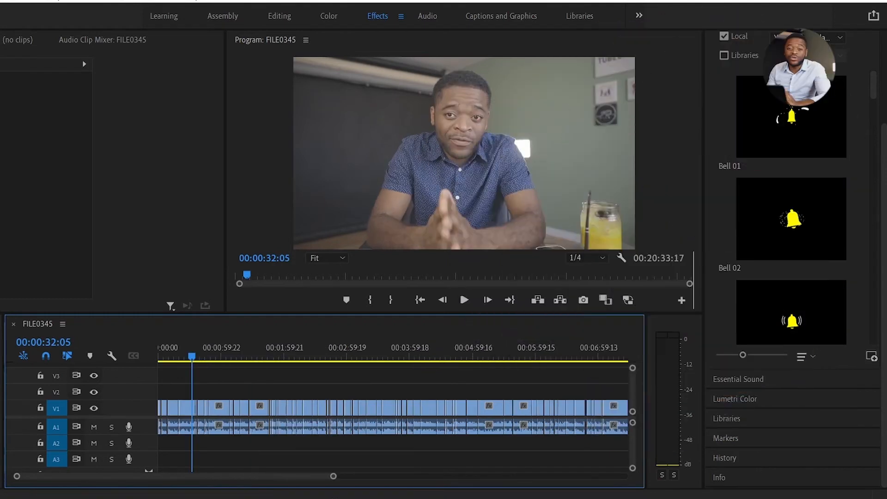
Step: Check the footage around 00:16:31 and 00:16:44, and delete every clip from about 00:16:30 to the end of the sequence
{"action": "left_click_drag", "start_coordinate": [333, 476], "coordinate": [589, 477]}
{"action": "mouse_move", "coordinate": [605, 498]}
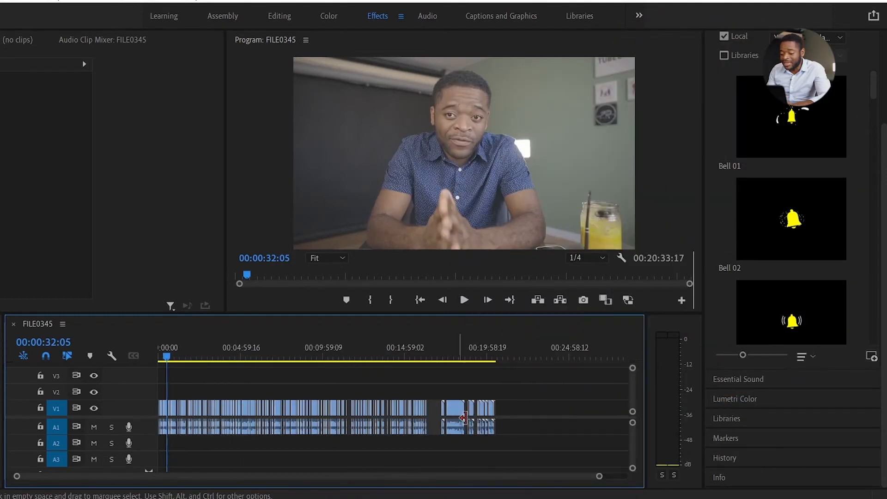
{"action": "left_click_drag", "start_coordinate": [17, 477], "coordinate": [147, 493]}
{"action": "left_click_drag", "start_coordinate": [230, 477], "coordinate": [366, 497]}
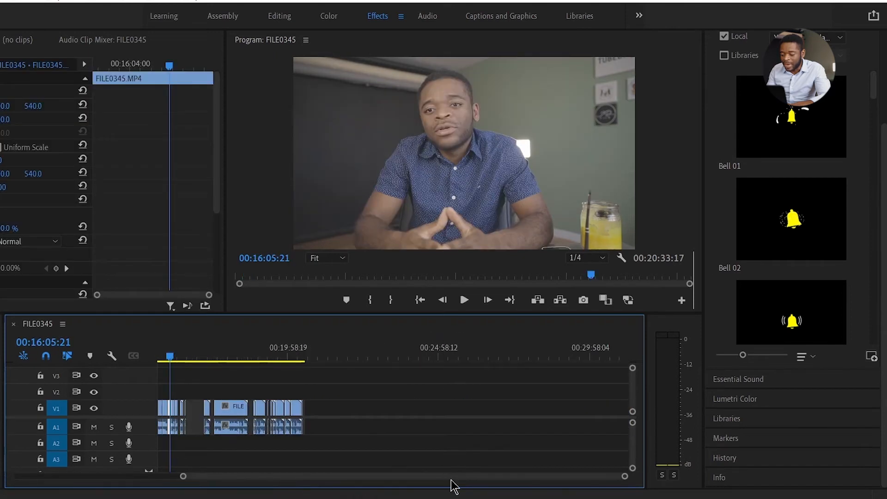
{"action": "left_click_drag", "start_coordinate": [448, 476], "coordinate": [457, 496]}
{"action": "left_click", "coordinate": [481, 355]}
{"action": "key", "text": "space"}
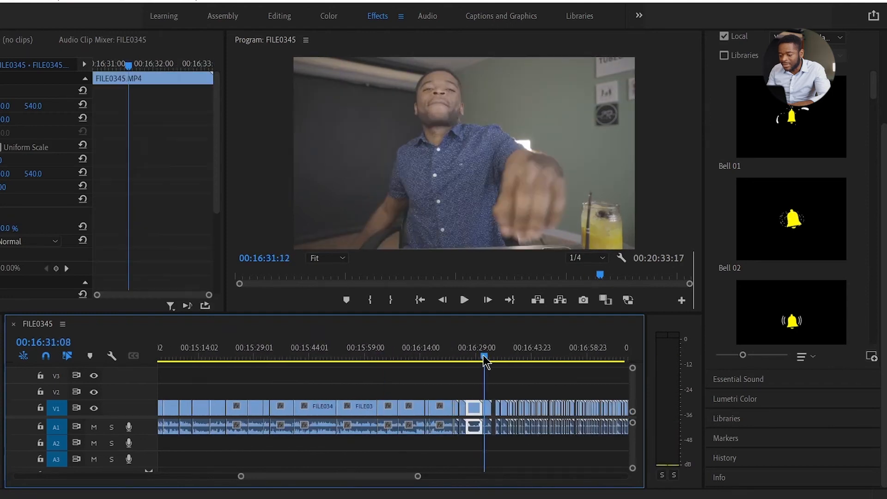
{"action": "key", "text": "space"}
{"action": "left_click", "coordinate": [532, 360]}
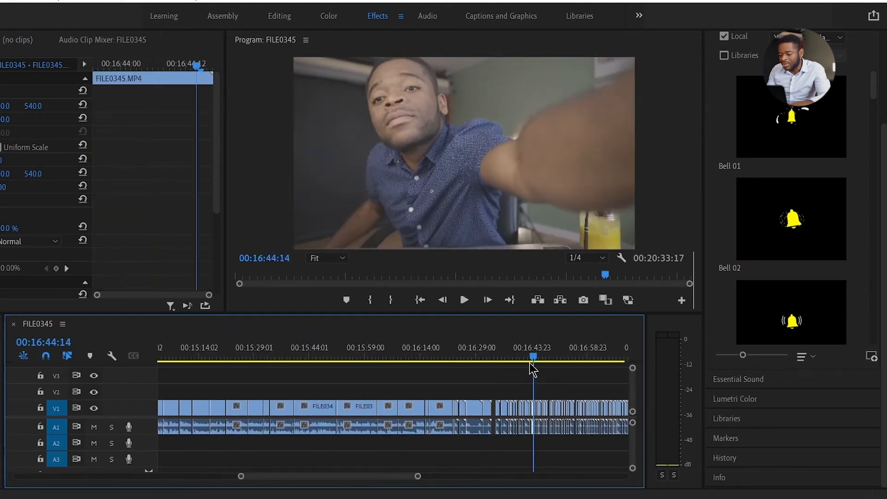
{"action": "scroll", "coordinate": [483, 385], "scroll_direction": "down", "scroll_amount": 4}
{"action": "left_click_drag", "start_coordinate": [299, 387], "coordinate": [554, 449]}
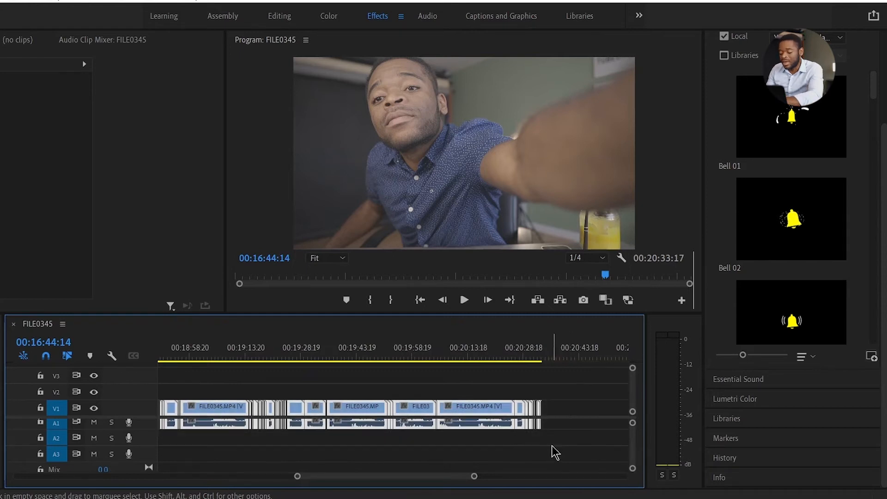
{"action": "key", "text": "Delete"}
{"action": "left_click_drag", "start_coordinate": [474, 475], "coordinate": [649, 494]}
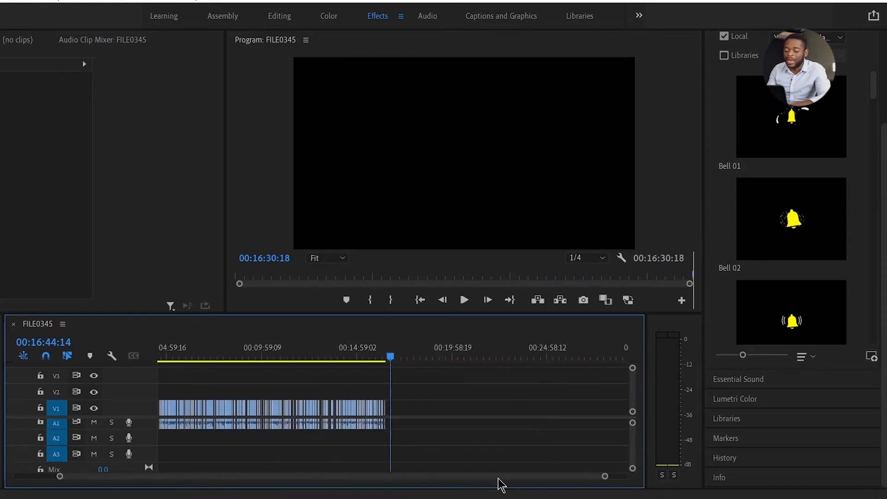
Step: Switch to TimeBolt and load an audio file from the project's subfolder in place of FILE0345.MP4
{"action": "scroll", "coordinate": [382, 485], "scroll_direction": "up", "scroll_amount": 4}
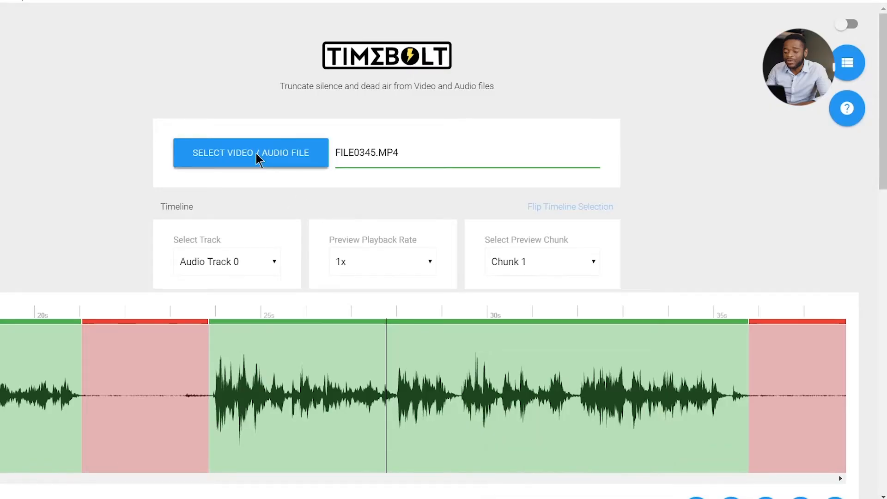
{"action": "left_click", "coordinate": [258, 154]}
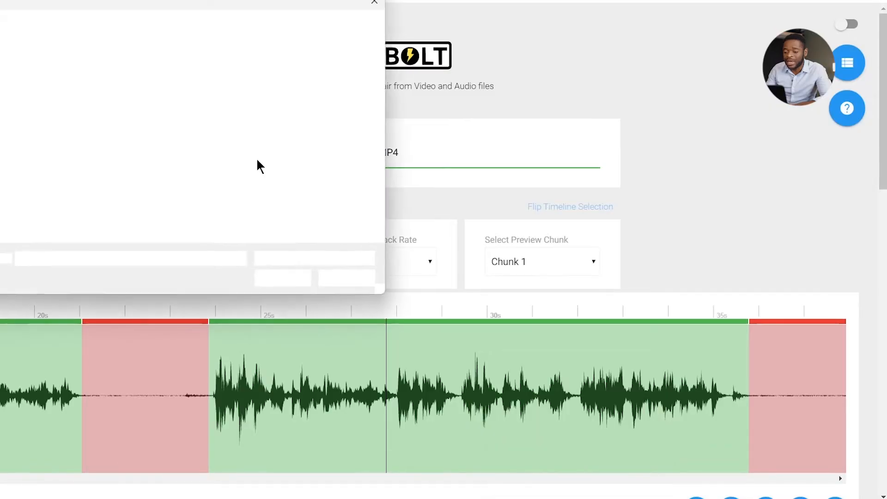
{"action": "left_click", "coordinate": [435, 479]}
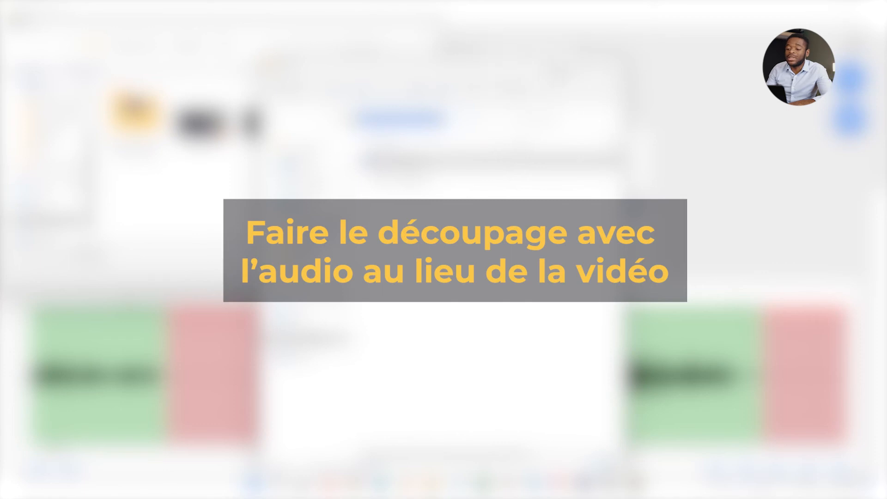
{"action": "left_click", "coordinate": [614, 56]}
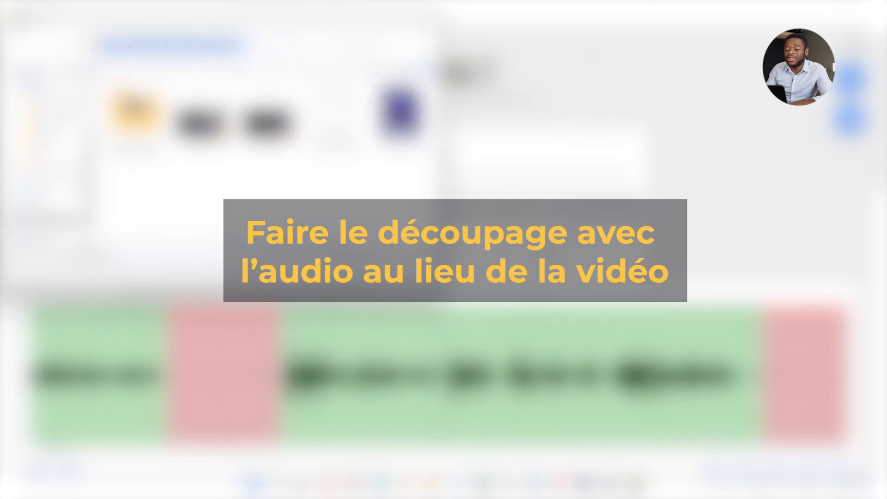
{"action": "double_click", "coordinate": [135, 113]}
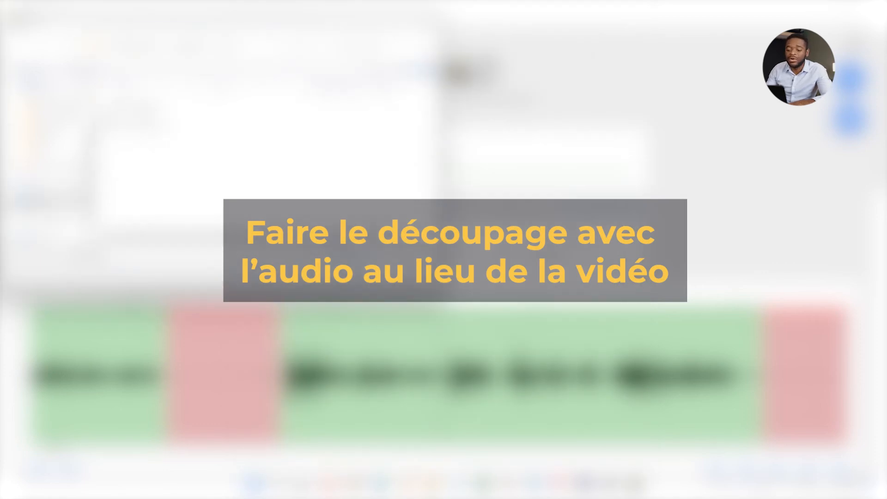
{"action": "left_click", "coordinate": [147, 106]}
{"action": "left_click", "coordinate": [342, 272]}
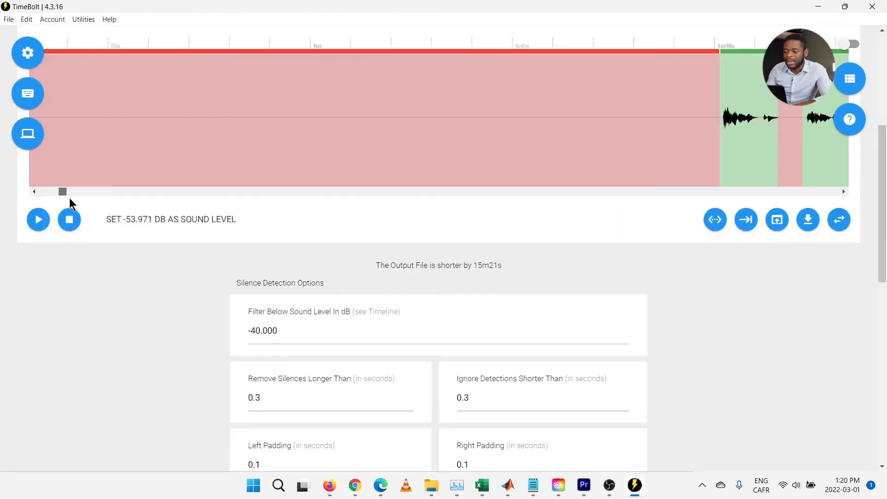
Step: Set the filter sound level to -50 dB and update the silence detection of 007_GR00M1.wav
{"action": "left_click_drag", "start_coordinate": [69, 198], "coordinate": [80, 194]}
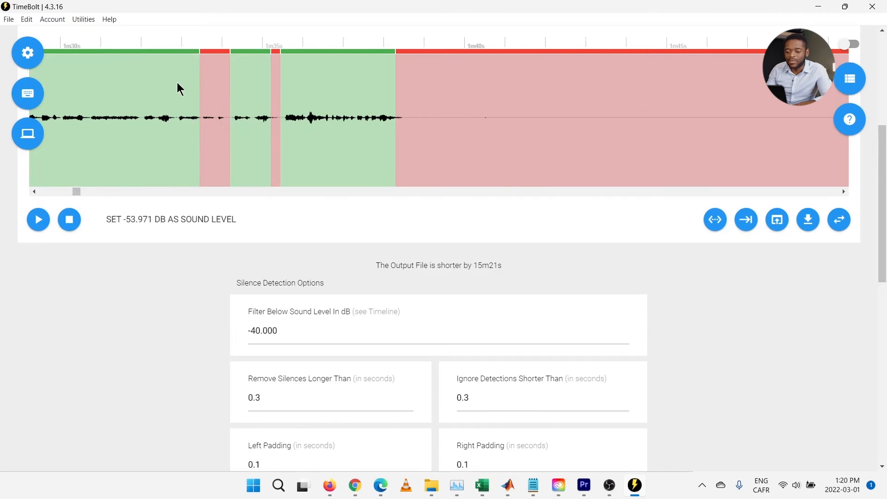
{"action": "left_click_drag", "start_coordinate": [280, 332], "coordinate": [255, 332]}
{"action": "type", "text": "5"}
{"action": "left_click_drag", "start_coordinate": [882, 263], "coordinate": [882, 330]}
{"action": "key", "text": "BackSpace"}
{"action": "key", "text": "BackSpace"}
{"action": "type", "text": "50"}
{"action": "scroll", "coordinate": [557, 390], "scroll_direction": "up", "scroll_amount": 1}
{"action": "left_click", "coordinate": [529, 374]}
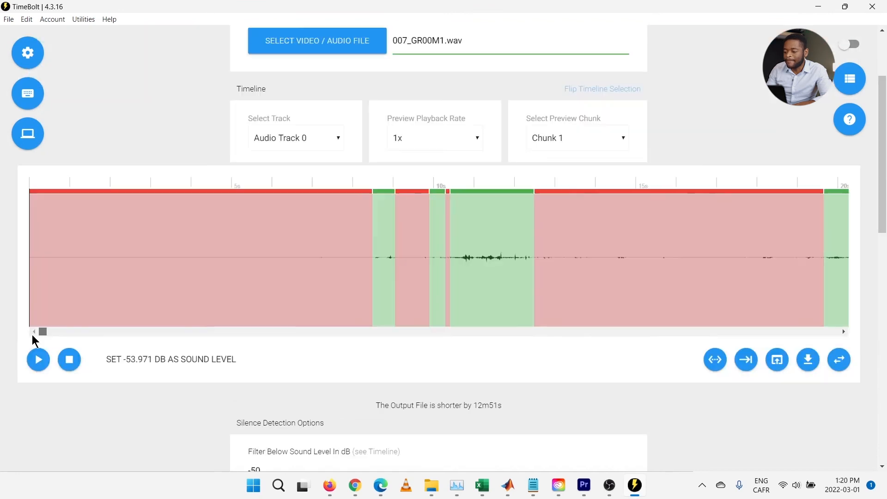
Step: Check the updated detection around the two-minute mark and save the cuts as 007_GR00M1.wav.json in the Audio folder
{"action": "left_click_drag", "start_coordinate": [43, 332], "coordinate": [85, 339]}
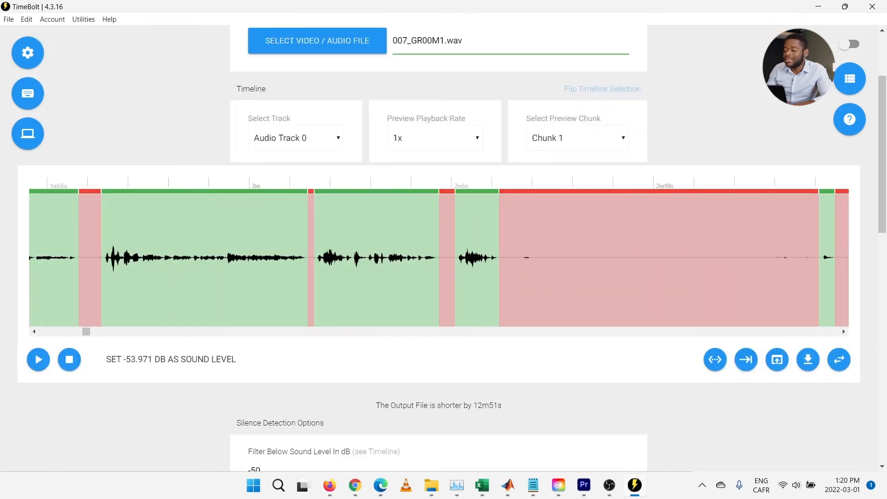
{"action": "left_click_drag", "start_coordinate": [883, 184], "coordinate": [882, 311]}
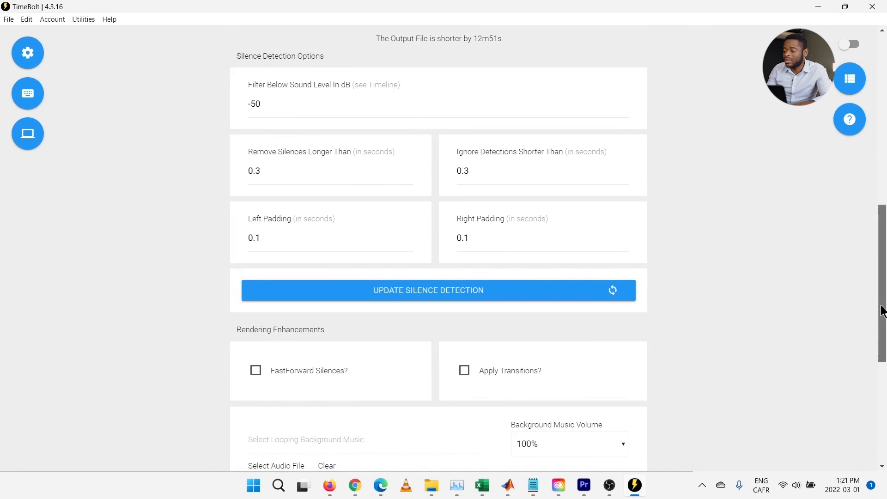
{"action": "left_click_drag", "start_coordinate": [883, 307], "coordinate": [867, 203]}
{"action": "left_click", "coordinate": [812, 309]}
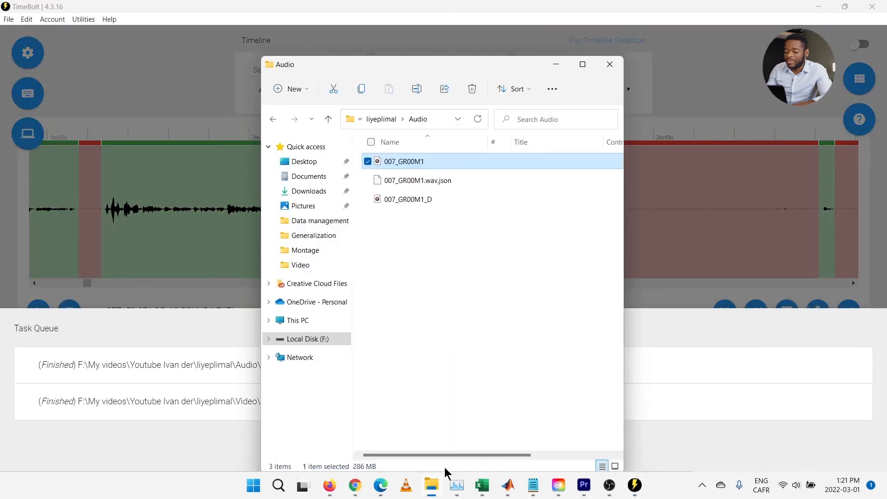
{"action": "left_click", "coordinate": [473, 347]}
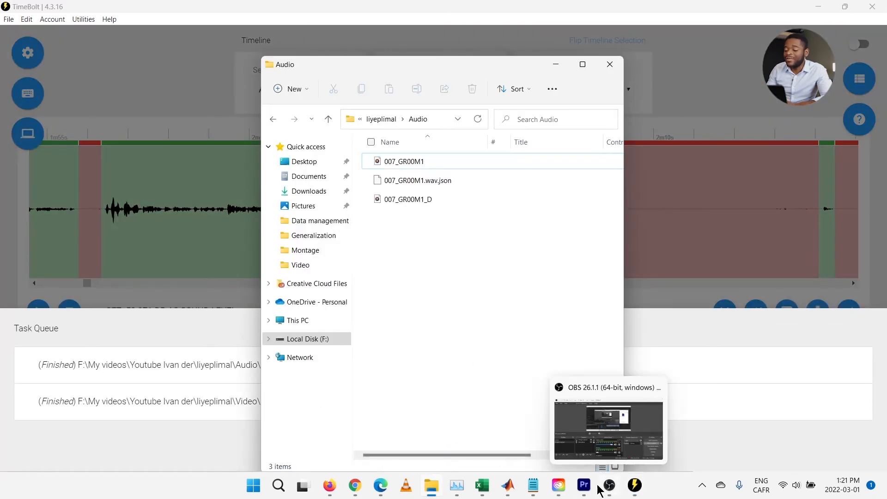
Step: Switch to Premiere Pro, create a new sequence from FILE0345.MP4 and place 007_GR00M1.wav on track A2 at the sequence start
{"action": "left_click", "coordinate": [585, 485]}
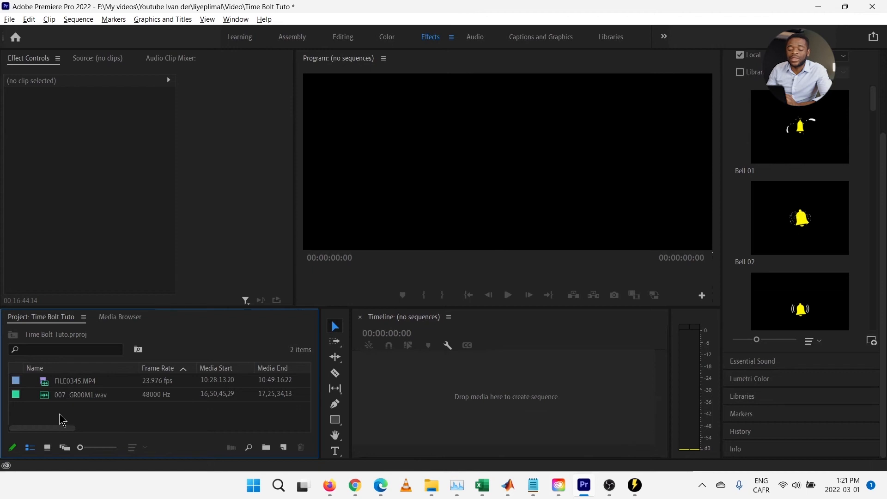
{"action": "left_click", "coordinate": [62, 382]}
{"action": "right_click", "coordinate": [62, 382]}
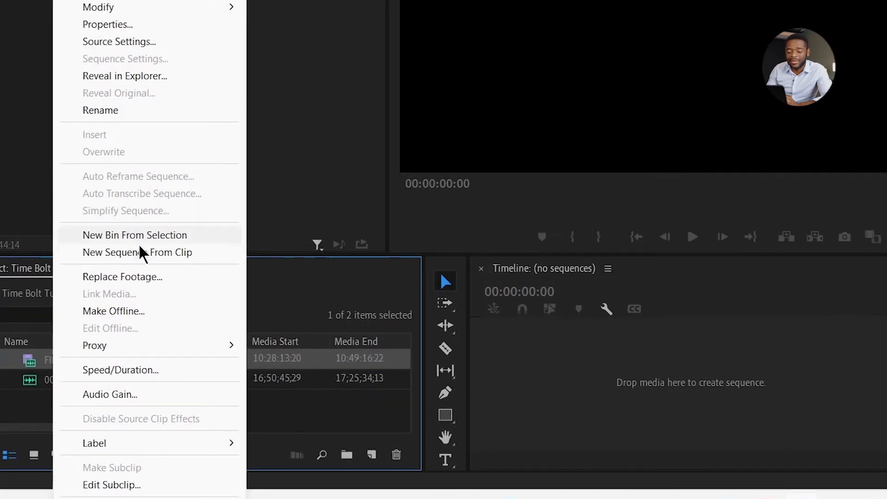
{"action": "left_click", "coordinate": [145, 252]}
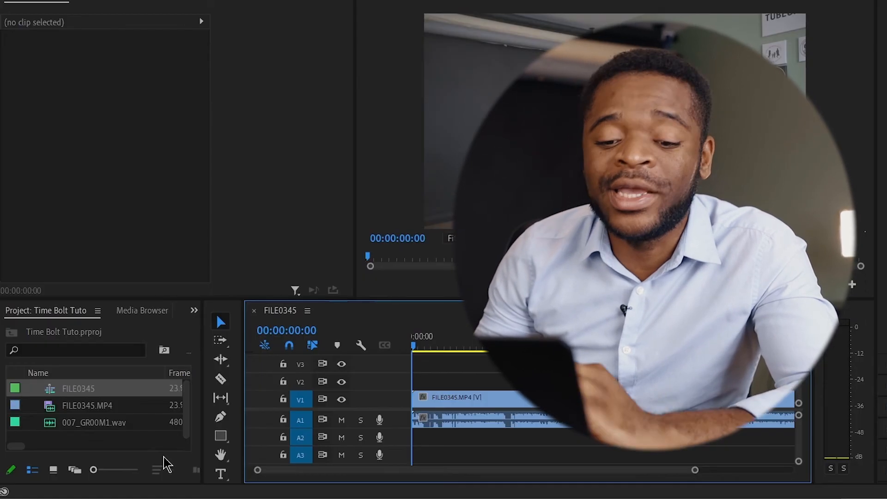
{"action": "left_click_drag", "start_coordinate": [94, 423], "coordinate": [412, 442]}
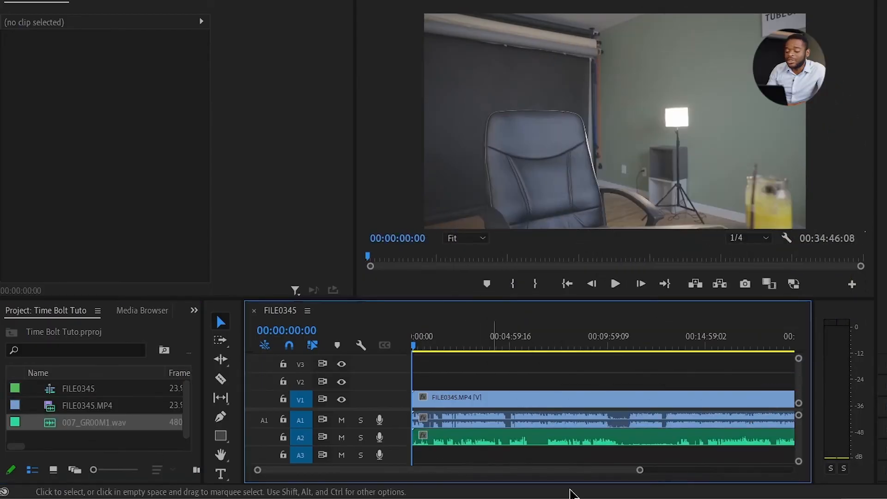
Step: Synchronize the FILE0345.MP4 clip with the 007_GR00M1.wav clip in the sequence and check their alignment
{"action": "left_click_drag", "start_coordinate": [639, 470], "coordinate": [587, 405]}
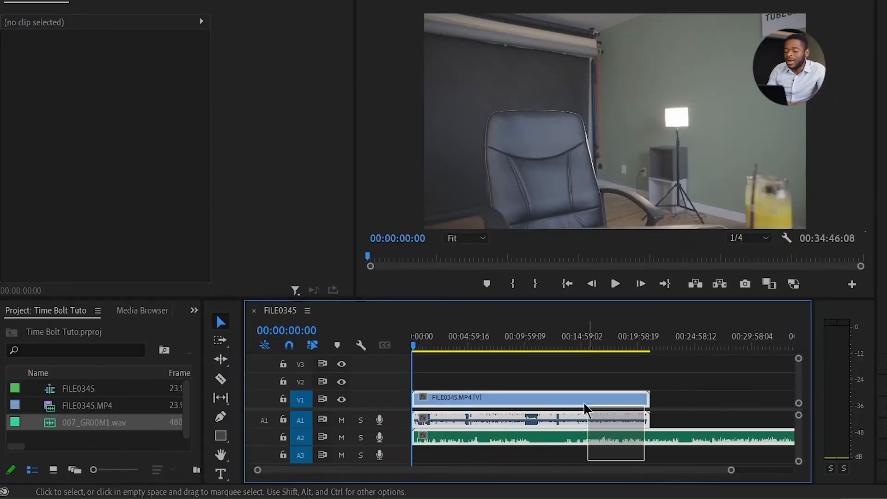
{"action": "right_click", "coordinate": [585, 407]}
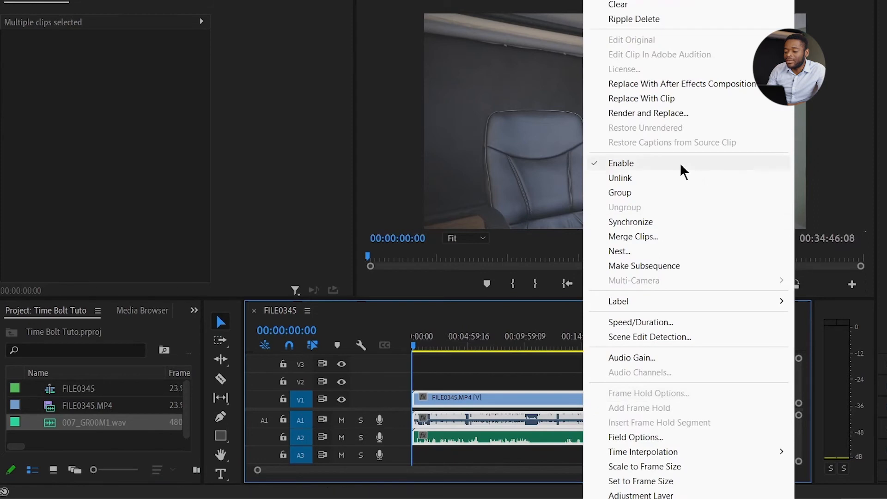
{"action": "left_click", "coordinate": [630, 222]}
{"action": "left_click_drag", "start_coordinate": [732, 470], "coordinate": [790, 471]}
{"action": "left_click", "coordinate": [779, 444]}
{"action": "left_click", "coordinate": [455, 438]}
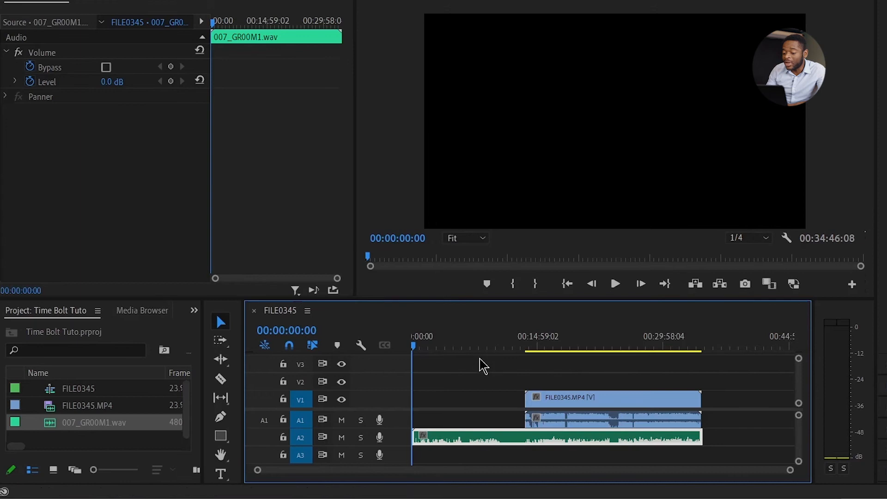
{"action": "left_click_drag", "start_coordinate": [790, 470], "coordinate": [826, 467]}
{"action": "left_click", "coordinate": [709, 452]}
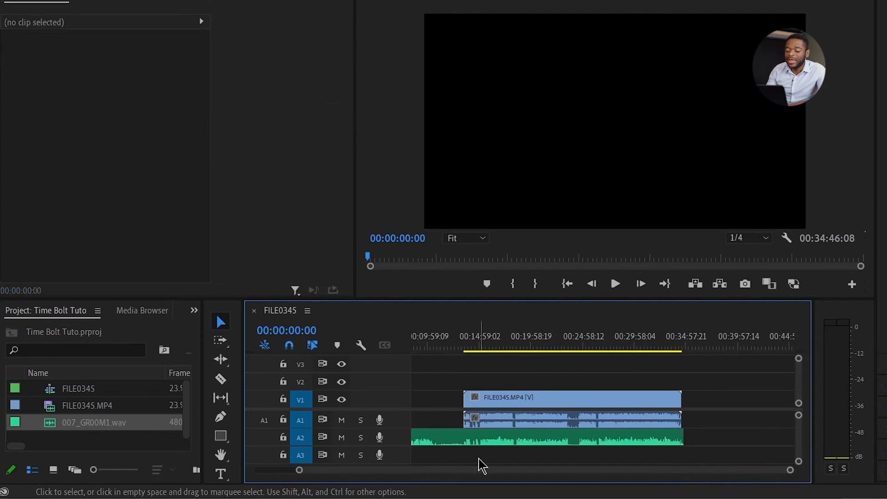
Step: Apply the 007_GR00M1.wav.json cuts to the 007_GR00M1.wav clip on A2 with the TimeBolt Extension
{"action": "left_click", "coordinate": [464, 440]}
{"action": "left_click", "coordinate": [283, 9]}
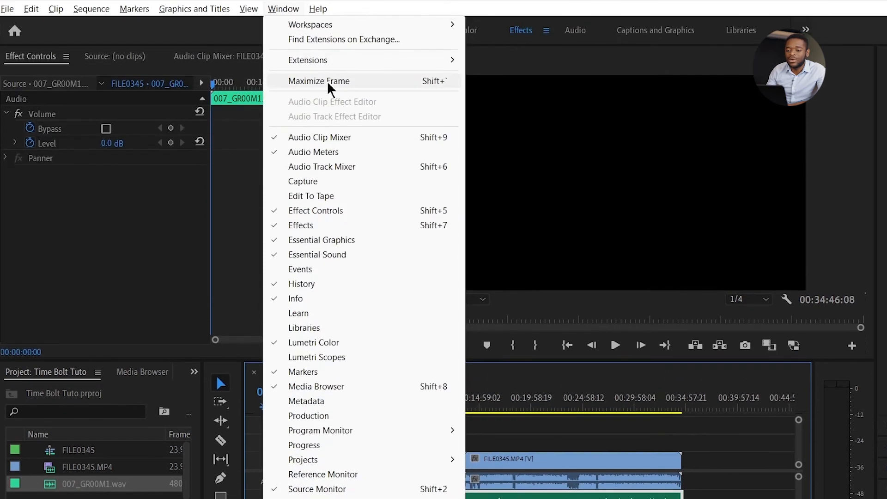
{"action": "mouse_move", "coordinate": [327, 59]}
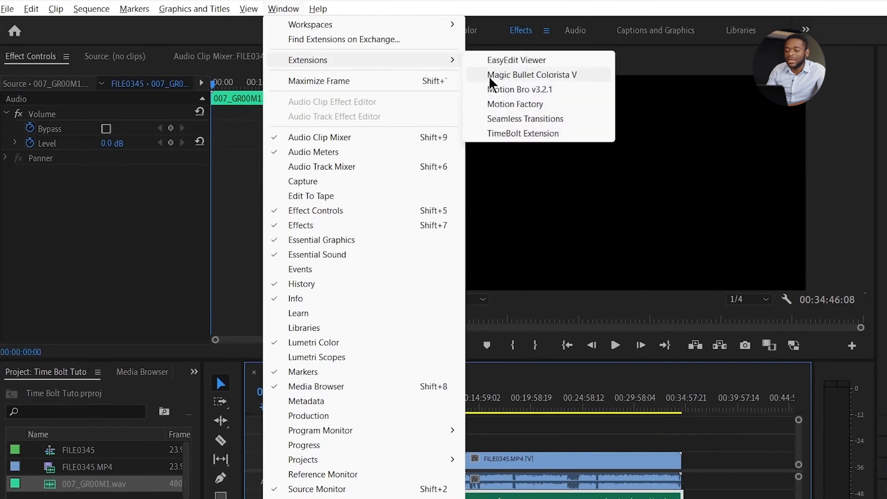
{"action": "left_click", "coordinate": [522, 134]}
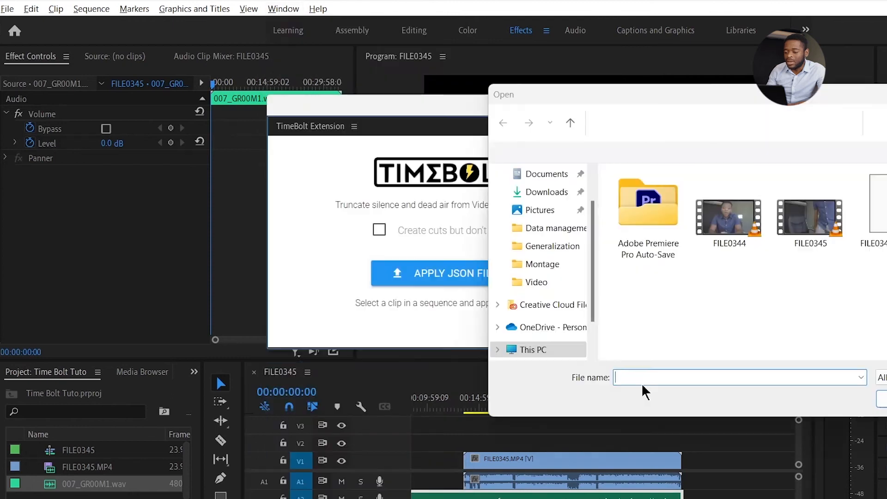
{"action": "left_click", "coordinate": [520, 483]}
{"action": "left_click", "coordinate": [535, 128]}
{"action": "key", "text": "alt+Tab"}
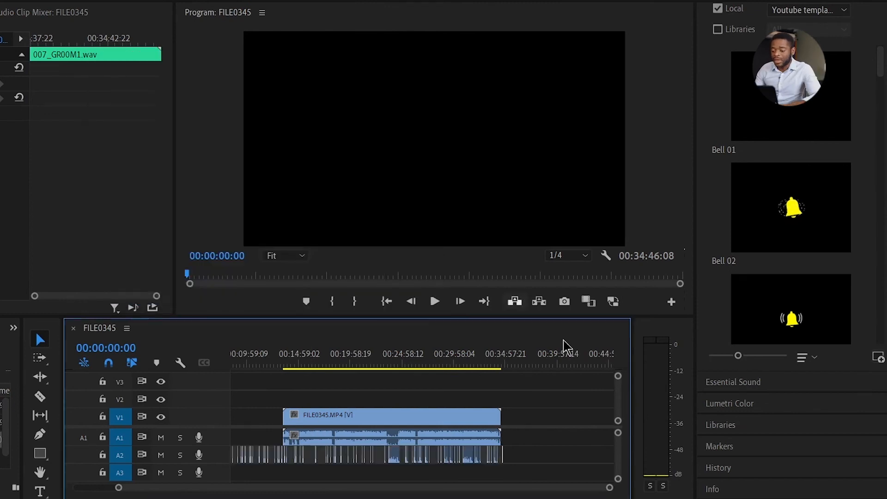
Step: Apply the JSON file made from the audio to the FILE0345.MP4 clip with the TimeBolt Extension
{"action": "left_click_drag", "start_coordinate": [592, 493], "coordinate": [528, 492]}
{"action": "left_click", "coordinate": [344, 419]}
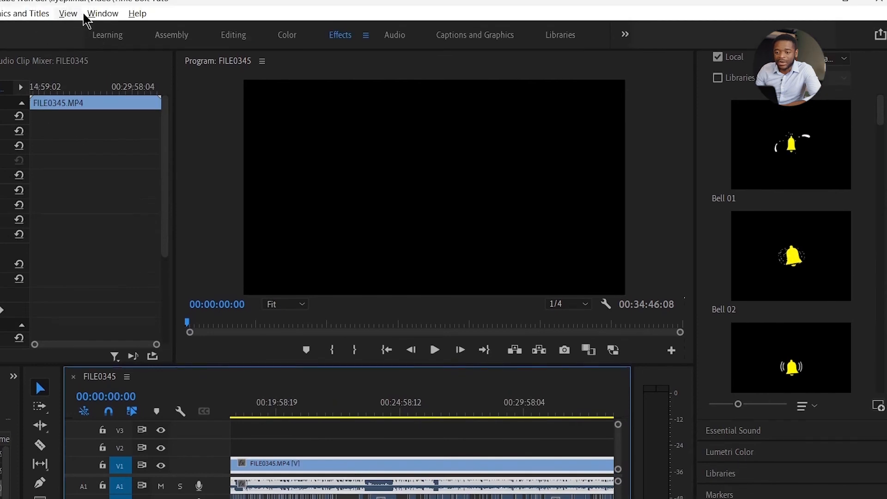
{"action": "left_click", "coordinate": [90, 15]}
{"action": "mouse_move", "coordinate": [140, 66]}
{"action": "left_click", "coordinate": [375, 134]}
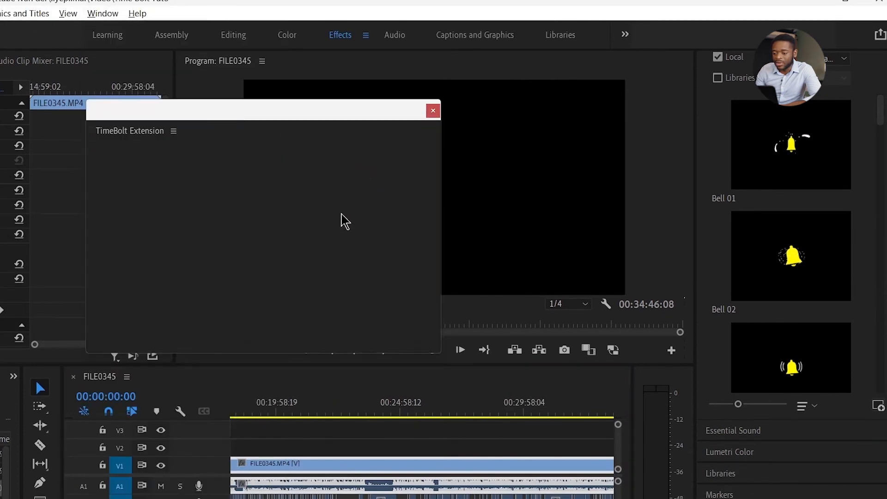
{"action": "left_click", "coordinate": [277, 279]}
{"action": "left_click", "coordinate": [436, 224]}
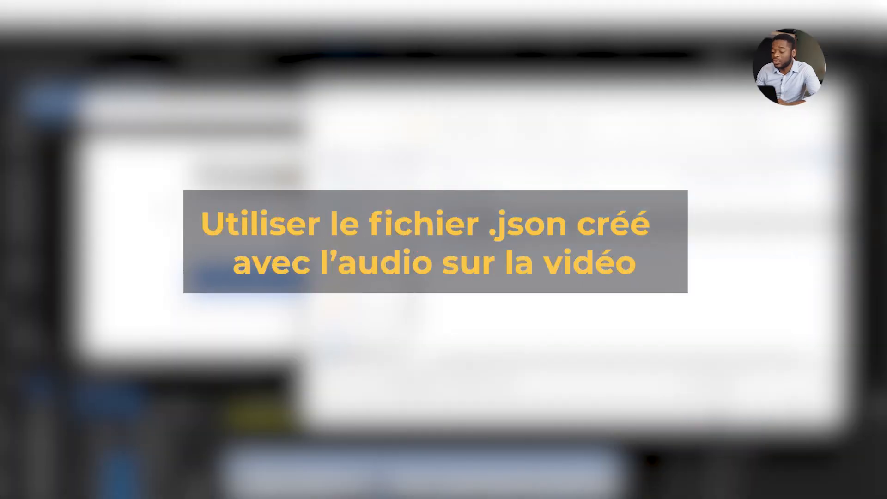
{"action": "left_click", "coordinate": [726, 410]}
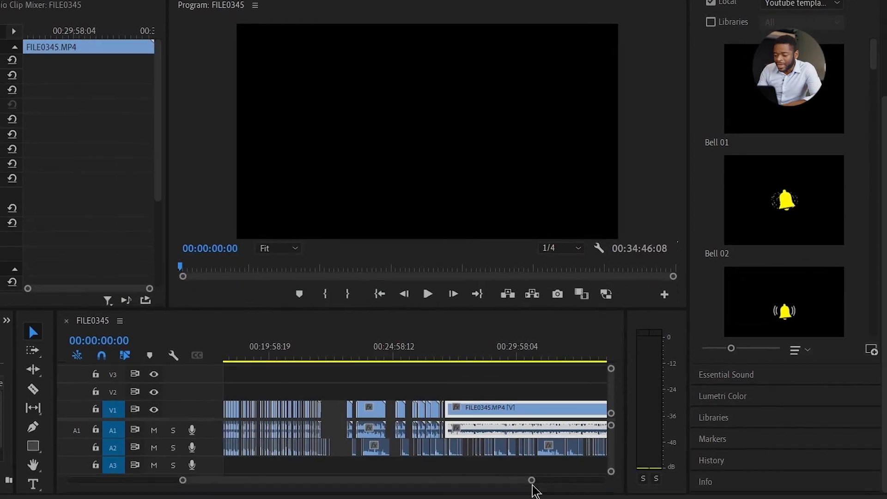
Step: Remove the audio-only section ahead of the first video clip and compare the cut clips on V1 and A2
{"action": "left_click_drag", "start_coordinate": [531, 481], "coordinate": [224, 494]}
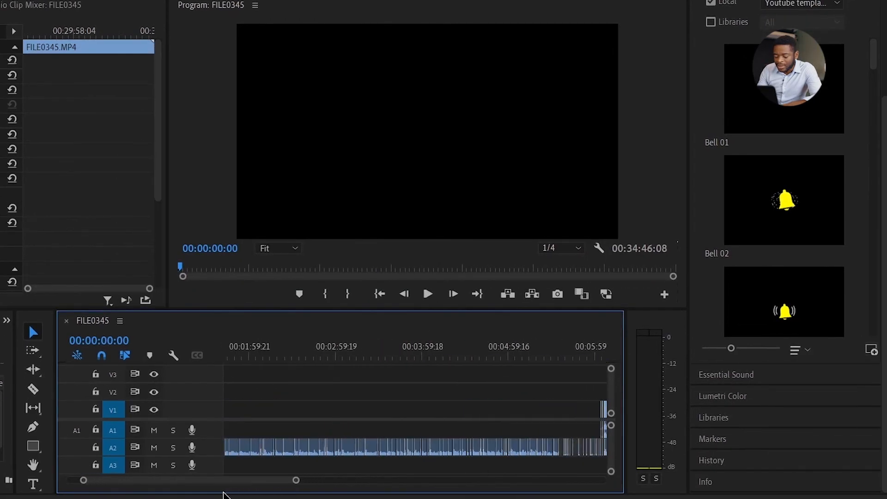
{"action": "left_click_drag", "start_coordinate": [297, 481], "coordinate": [396, 482]}
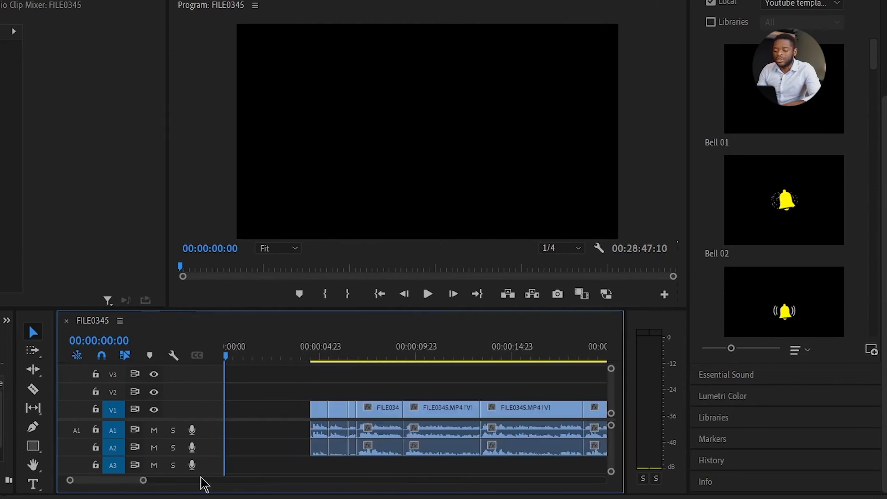
{"action": "left_click_drag", "start_coordinate": [148, 483], "coordinate": [208, 483]}
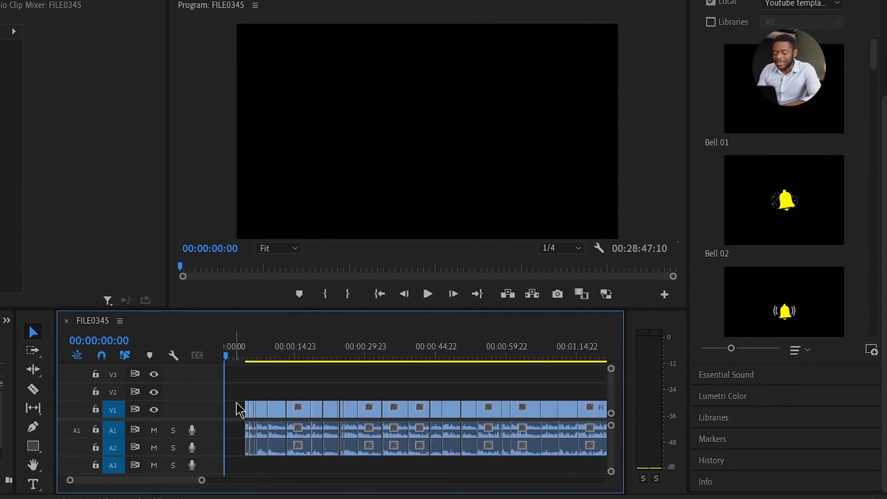
{"action": "left_click", "coordinate": [277, 410]}
{"action": "left_click", "coordinate": [279, 447]}
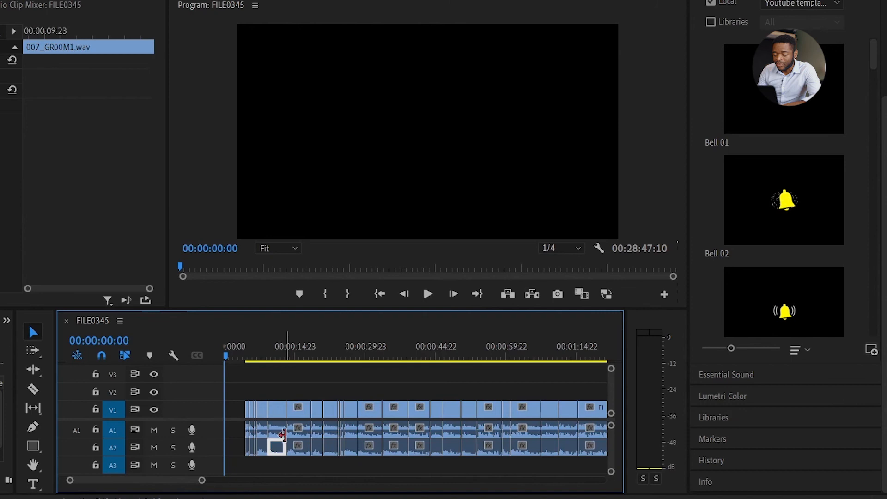
Step: Play the opening clips up to about 00:00:15, mute track A1 and resume playback with the external audio only
{"action": "left_click", "coordinate": [299, 423]}
{"action": "left_click_drag", "start_coordinate": [273, 365], "coordinate": [260, 361]}
{"action": "key", "text": "space"}
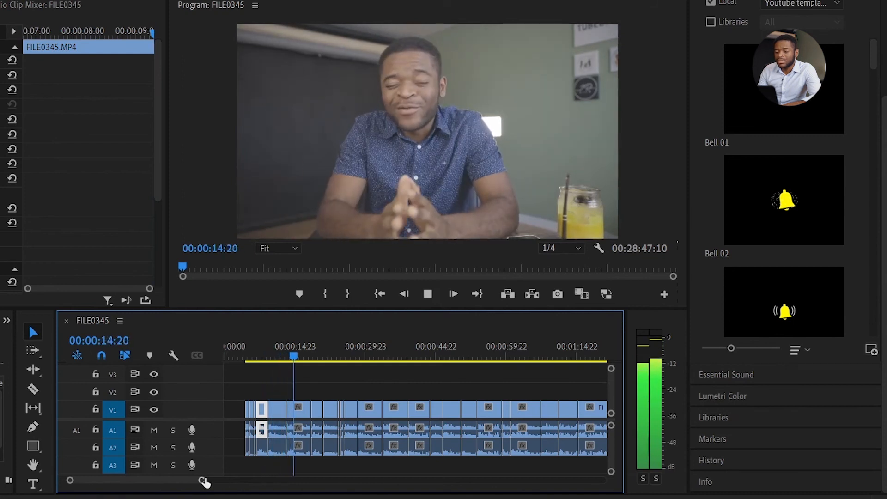
{"action": "key", "text": "space"}
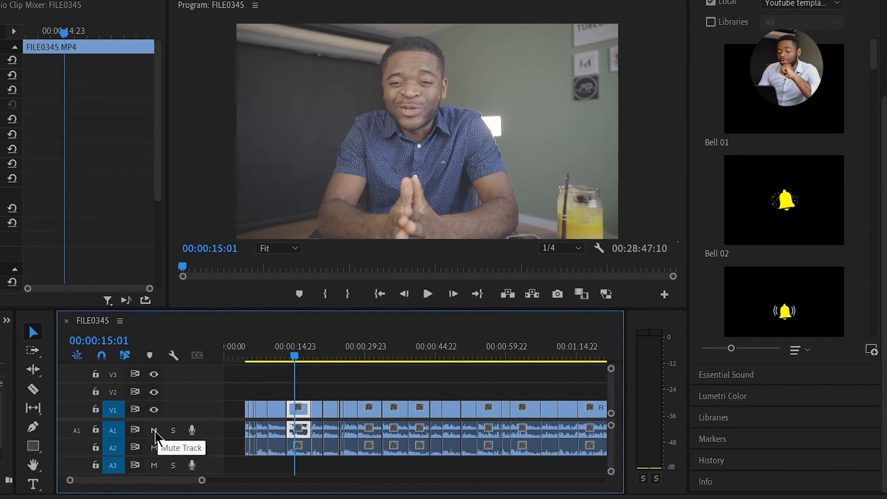
{"action": "left_click", "coordinate": [153, 432]}
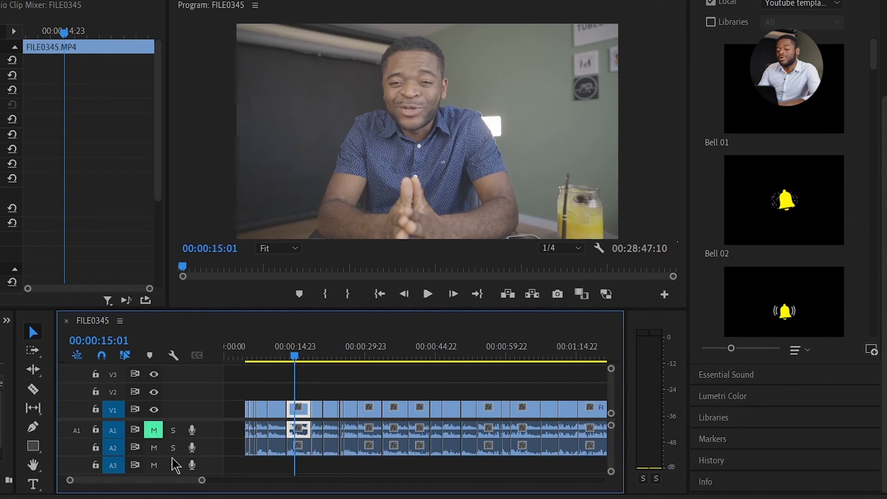
{"action": "key", "text": "space"}
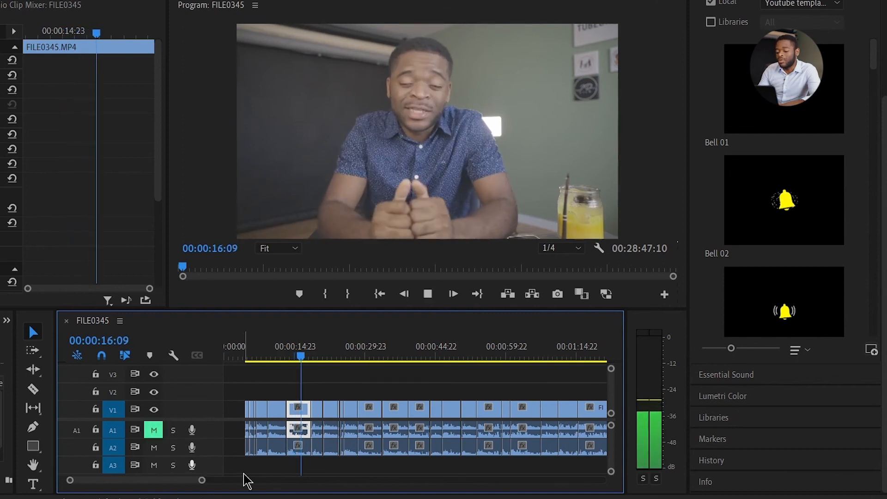
Step: Delete the surplus clips at the end of the sequence
{"action": "left_click_drag", "start_coordinate": [248, 479], "coordinate": [549, 483]}
{"action": "left_click_drag", "start_coordinate": [430, 429], "coordinate": [597, 455]}
{"action": "left_click_drag", "start_coordinate": [467, 383], "coordinate": [489, 450]}
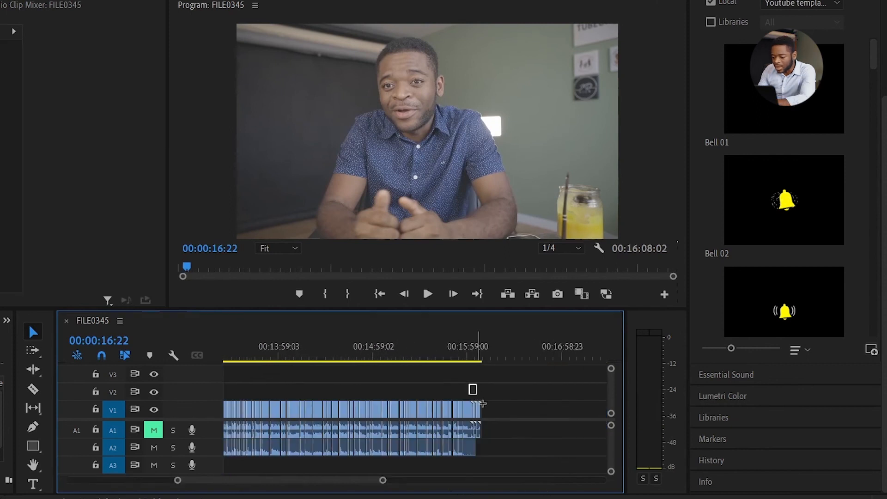
{"action": "key", "text": "Delete"}
{"action": "left_click_drag", "start_coordinate": [383, 486], "coordinate": [515, 486]}
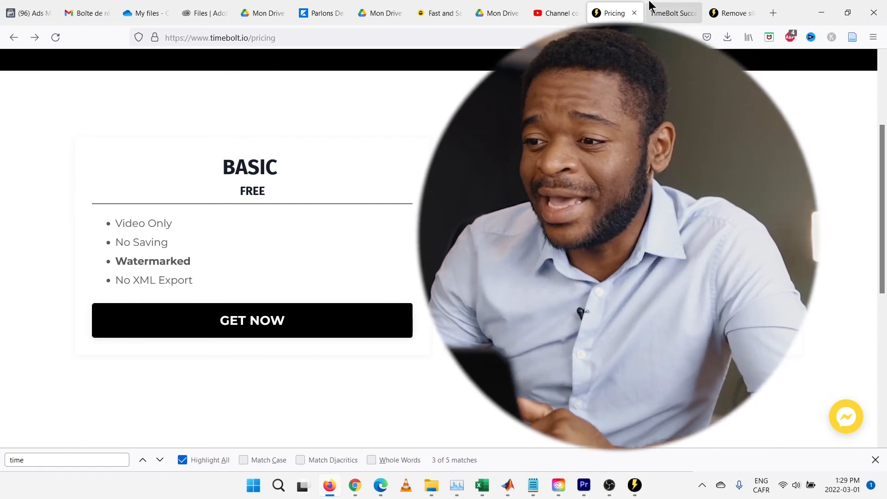
Step: Find the extension download links on TimeBolt's Premiere Pro extension page in Firefox and open the Windows version
{"action": "left_click", "coordinate": [732, 13]}
{"action": "scroll", "coordinate": [883, 107], "scroll_direction": "up", "scroll_amount": 2}
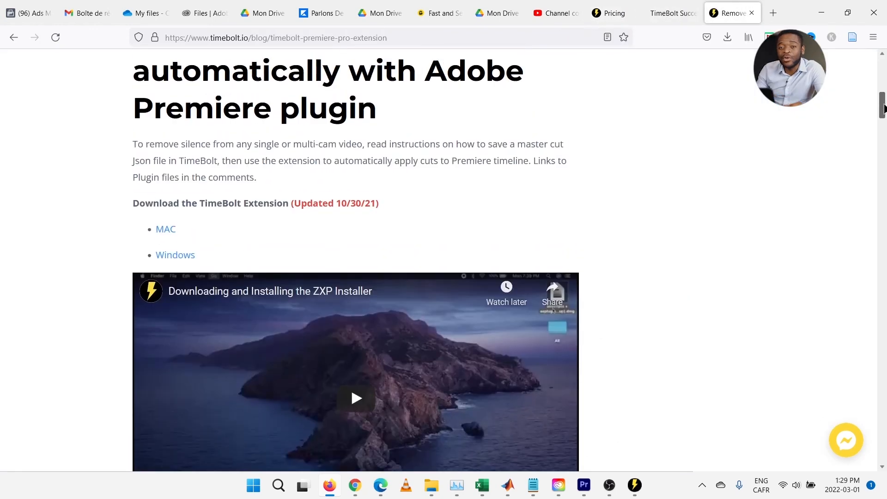
{"action": "left_click_drag", "start_coordinate": [883, 107], "coordinate": [867, 56]}
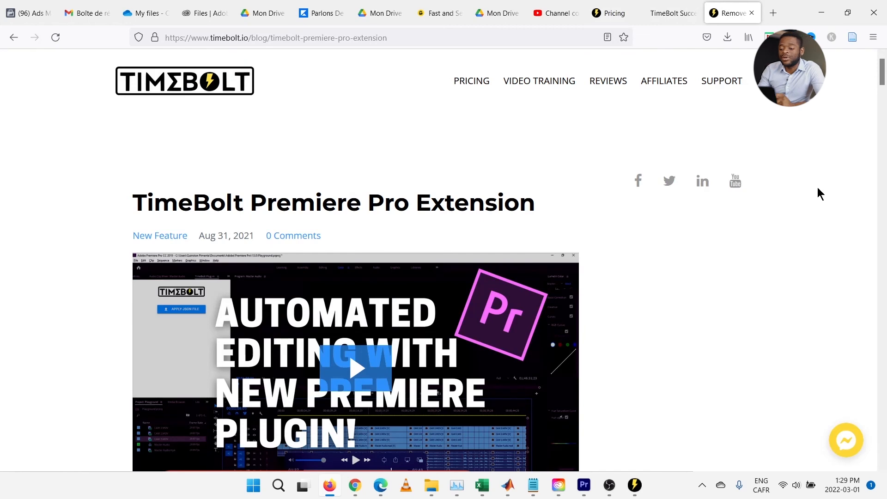
{"action": "left_click_drag", "start_coordinate": [882, 80], "coordinate": [883, 115]}
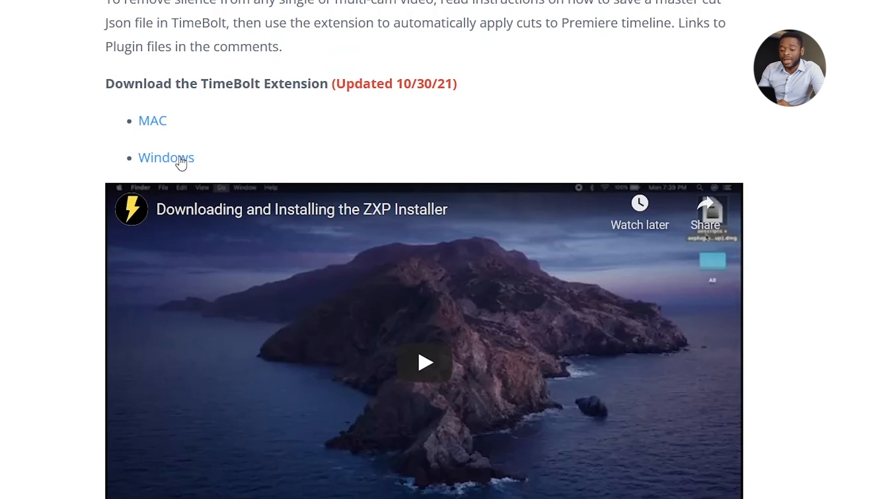
{"action": "left_click", "coordinate": [181, 162]}
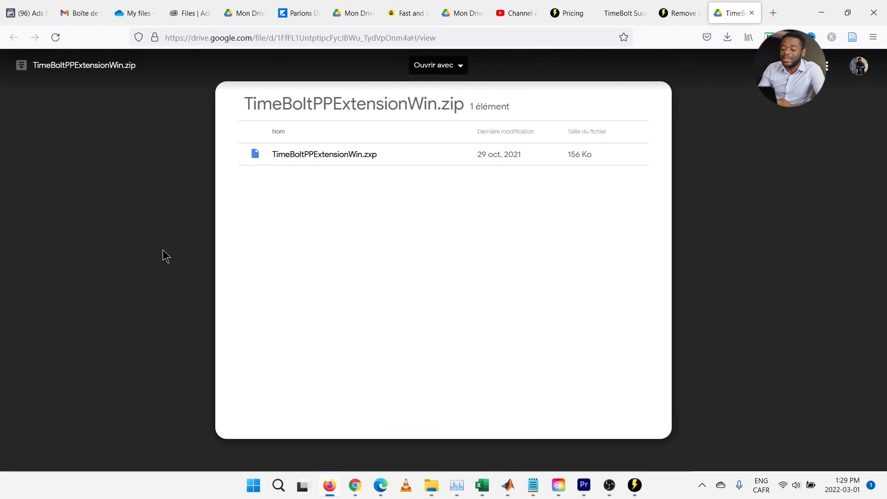
Step: Switch to Premiere Pro and locate the TimeBolt Extension among the installed extensions
{"action": "left_click", "coordinate": [584, 485]}
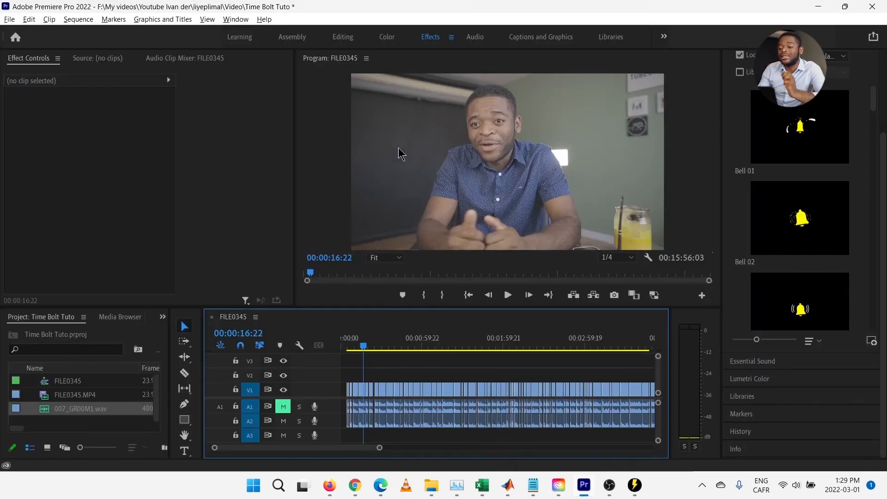
{"action": "left_click", "coordinate": [244, 20]}
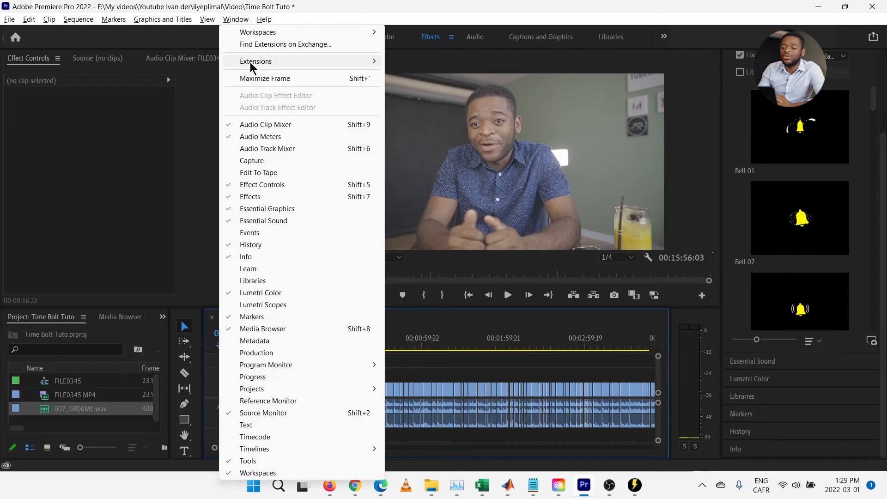
{"action": "mouse_move", "coordinate": [253, 64]}
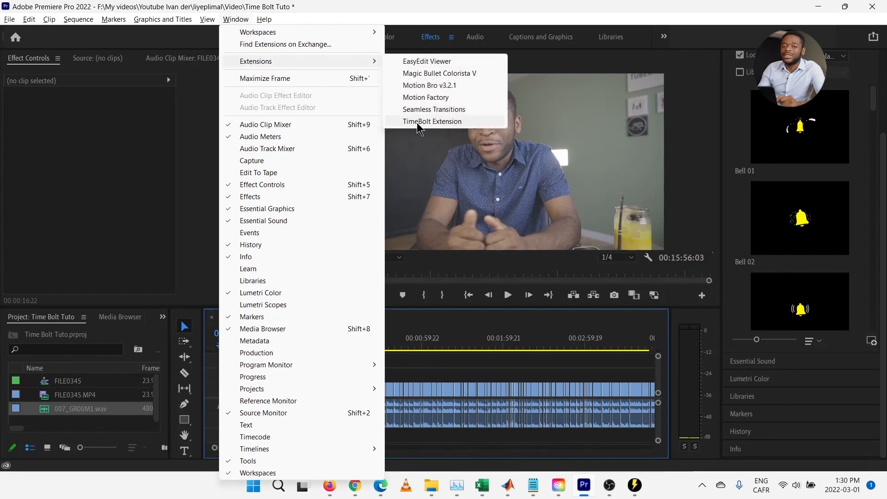